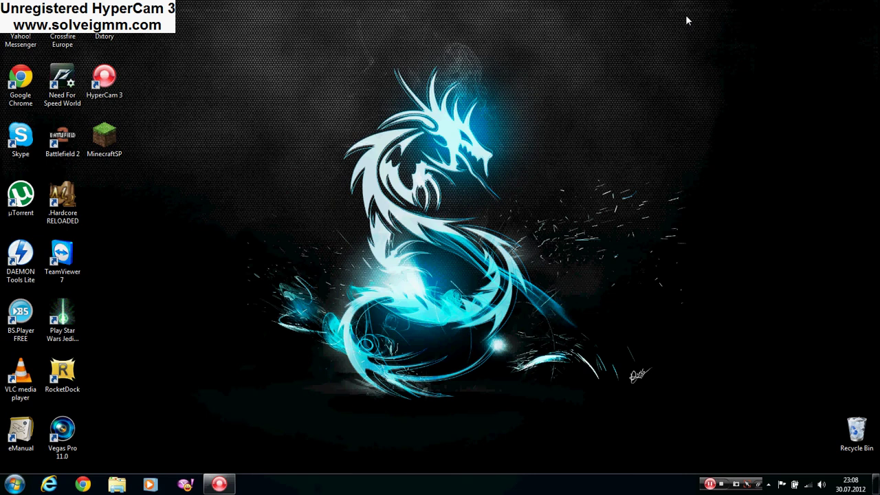
drag(686, 16, 190, 432)
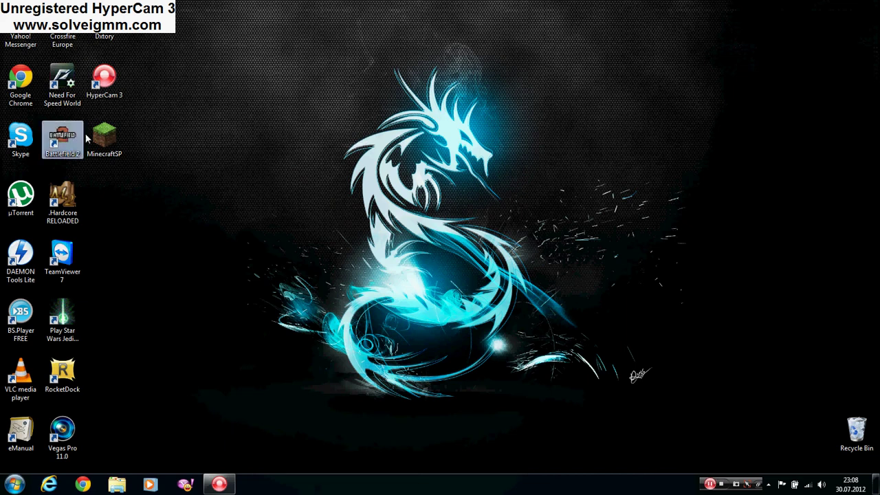
drag(62, 137, 438, 141)
drag(539, 92, 314, 250)
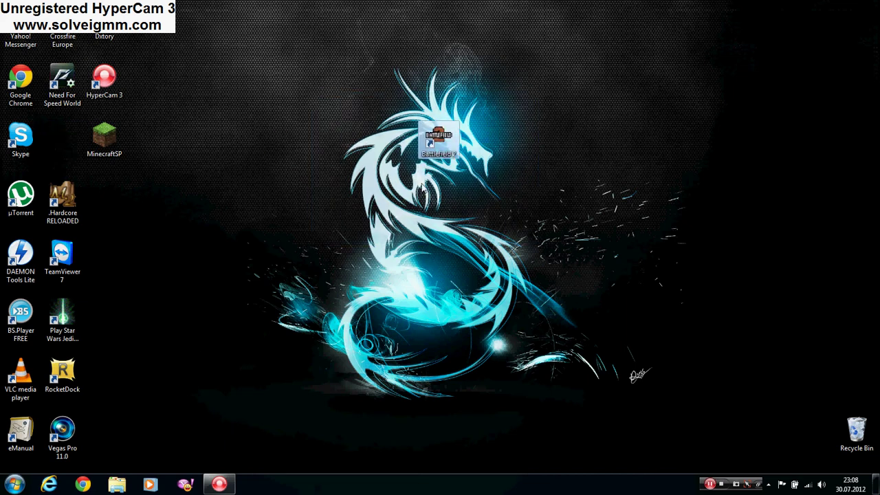
drag(447, 141, 86, 143)
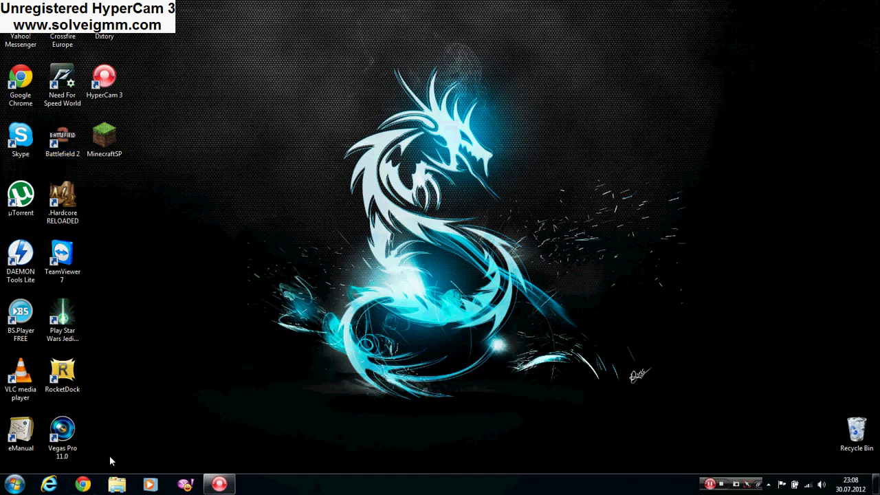
Step: Switch to Google Chrome, search Google for "utorrent" and look over the official µTorrent home page
click(82, 484)
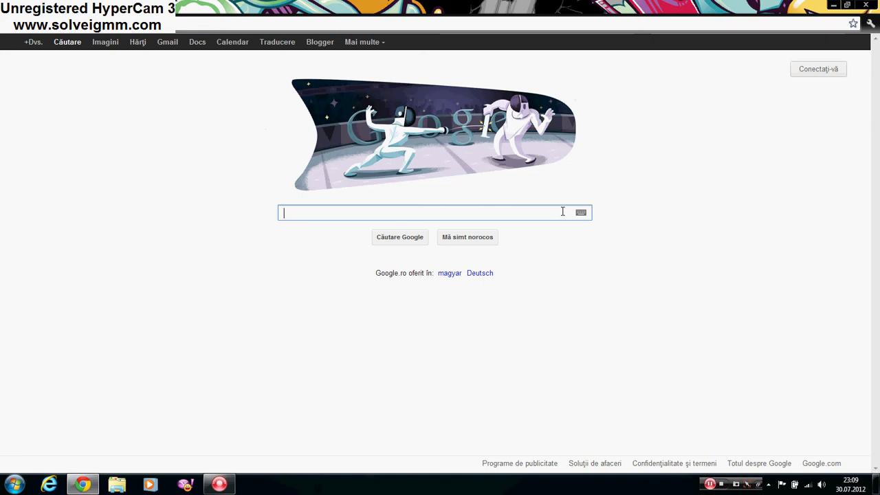
text(utorrent)
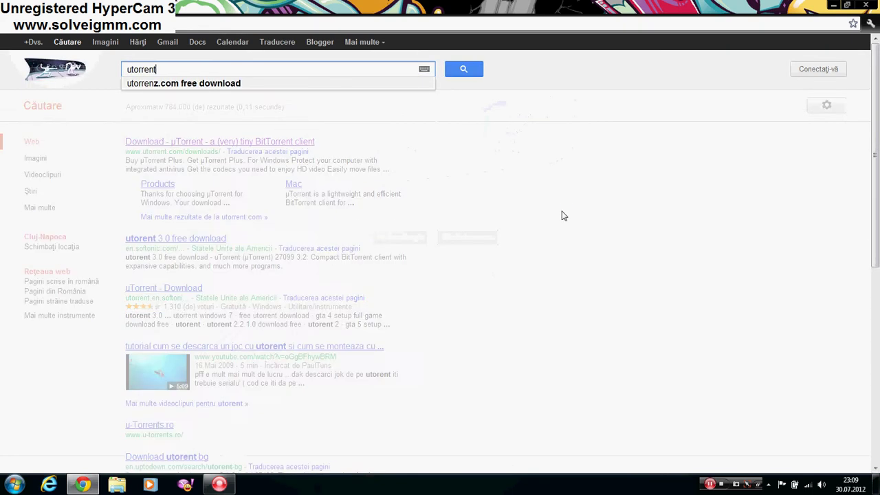
key(Return)
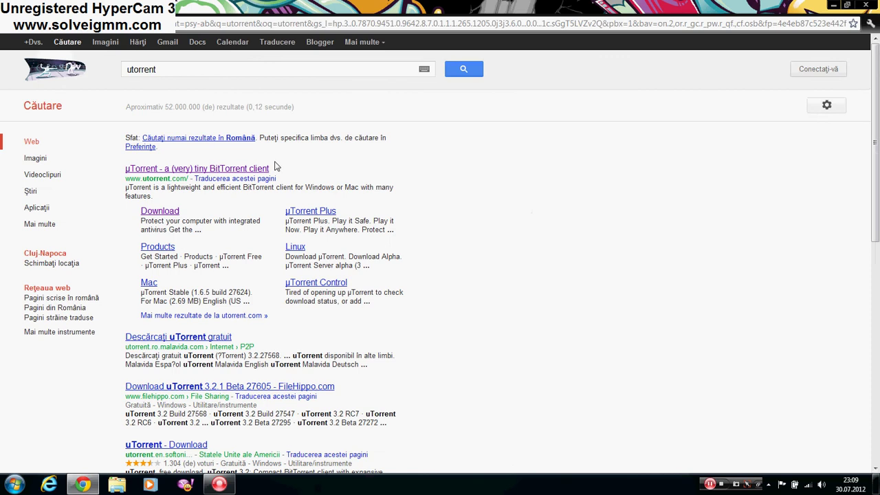
click(257, 171)
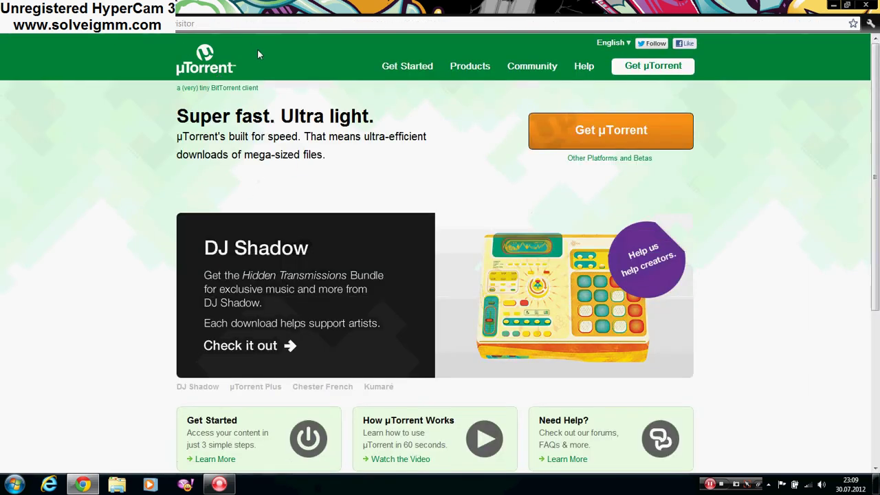
scroll(761, 396, down, 3)
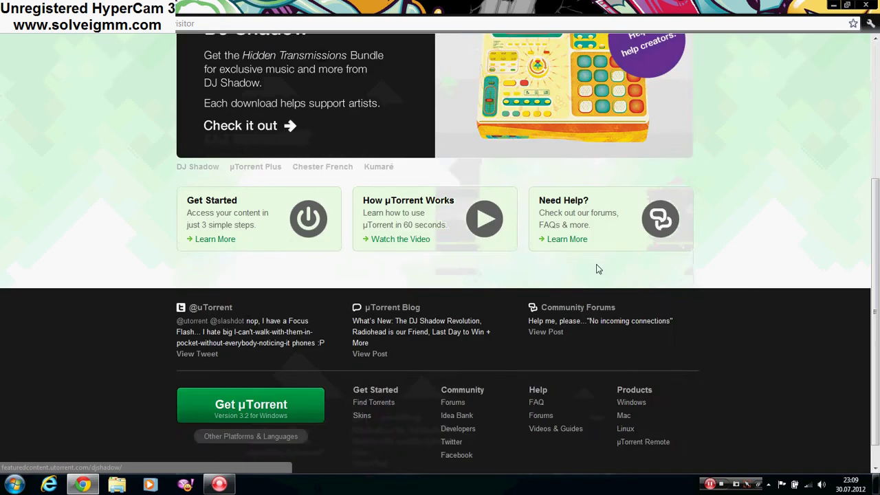
scroll(597, 267, up, 3)
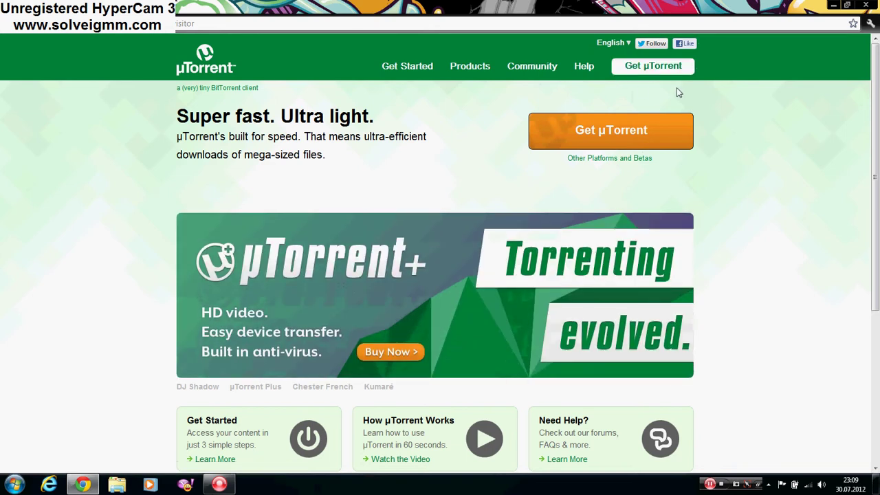
Step: Return to the Google results and replace the query with a search for "download battlefield 3 torent"
click(11, 24)
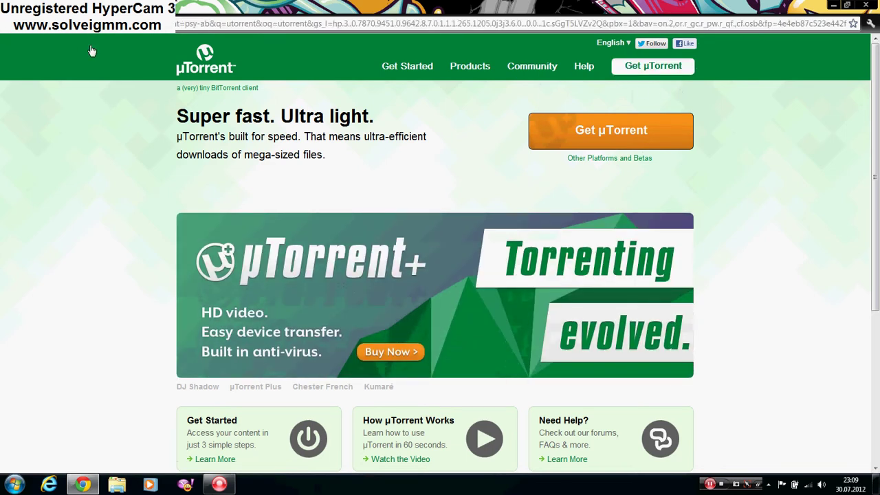
click(289, 68)
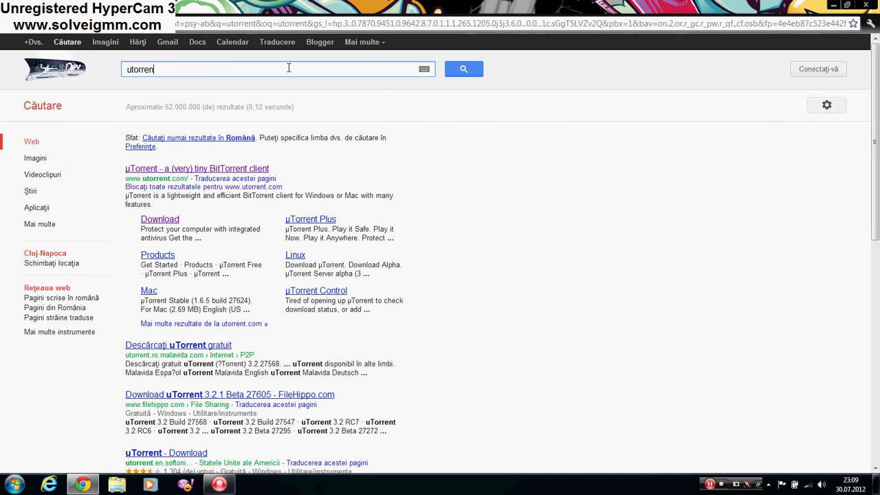
key(BackSpace)
key(BackSpace)
key(BackSpace)
key(BackSpace)
key(BackSpace)
key(BackSpace)
key(BackSpace)
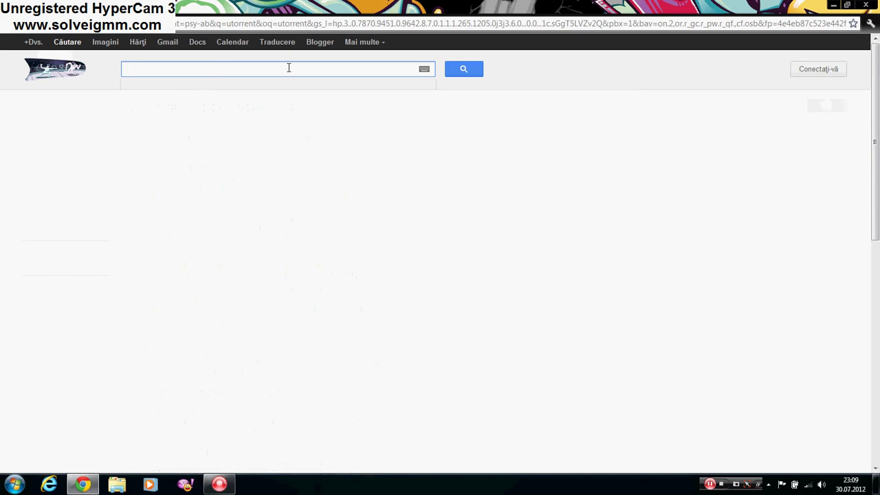
text(download )
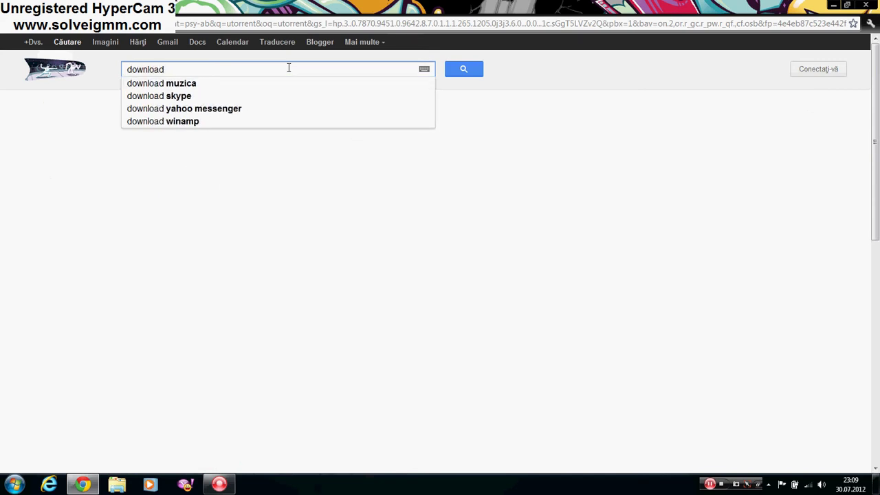
text(battle)
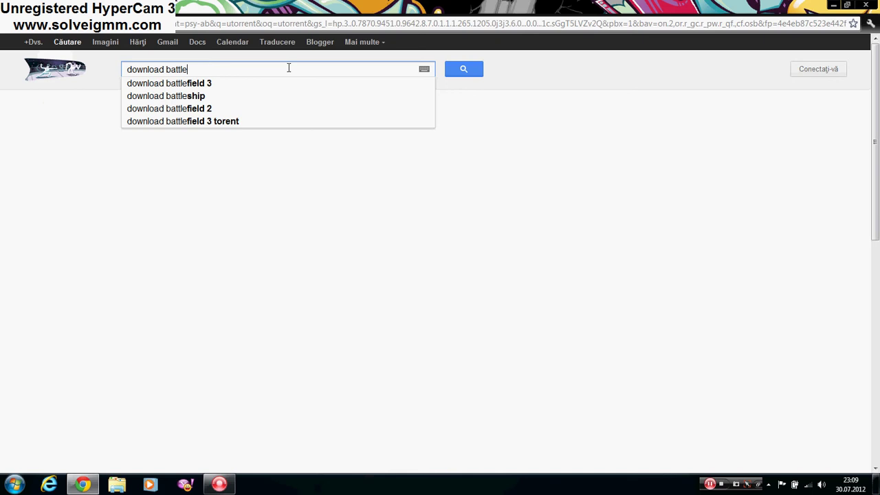
text(field)
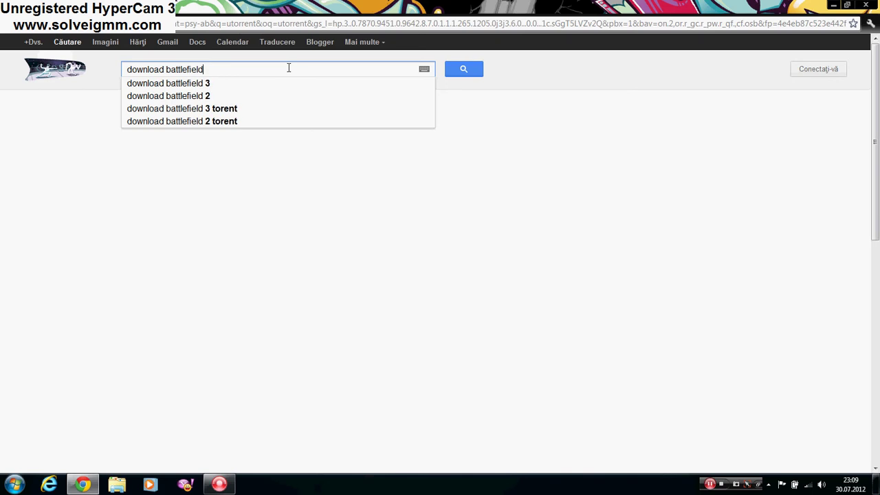
text( 3 ro)
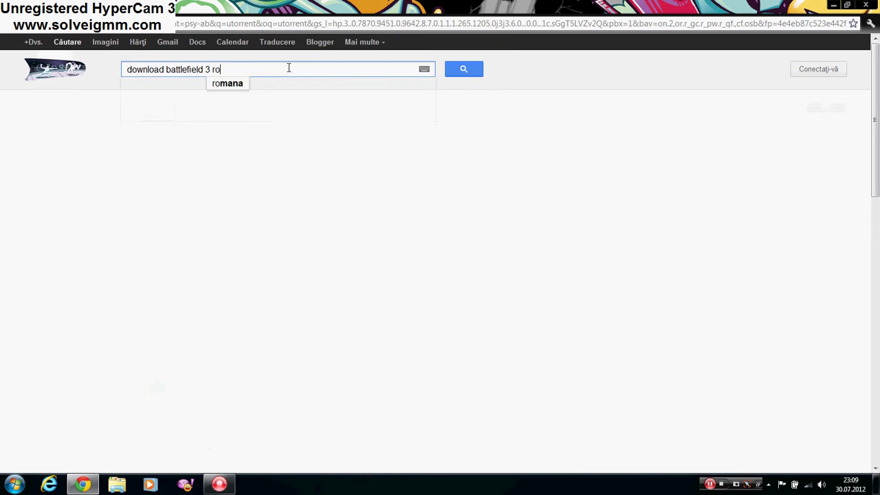
key(BackSpace)
key(BackSpace)
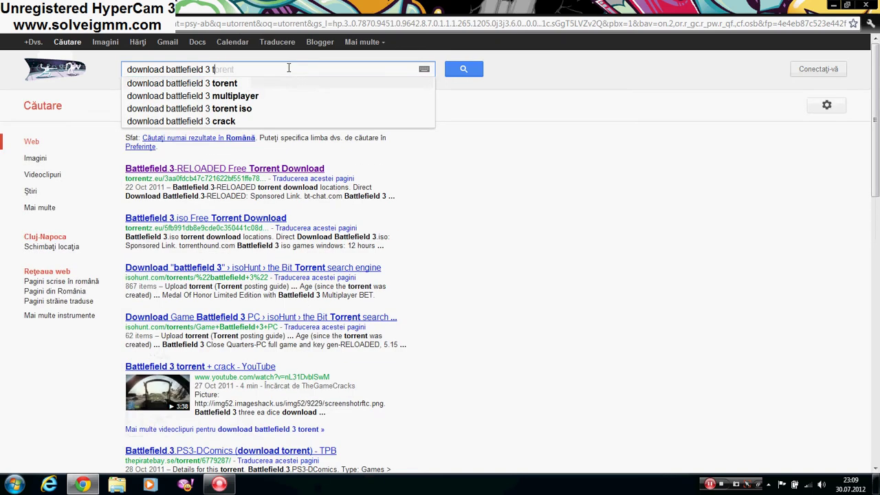
text(torent)
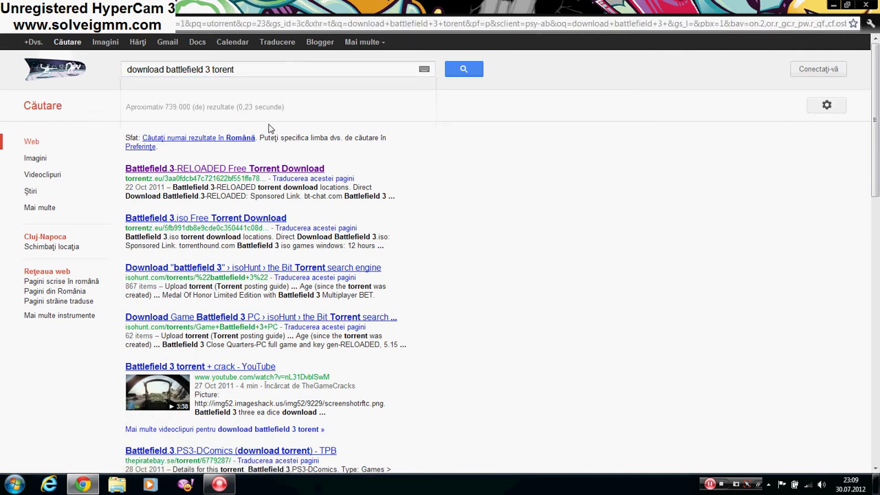
Step: Open the Battlefield 3-RELOADED result on Torrentz and download its torrent file from kickasstorrents.com
click(244, 170)
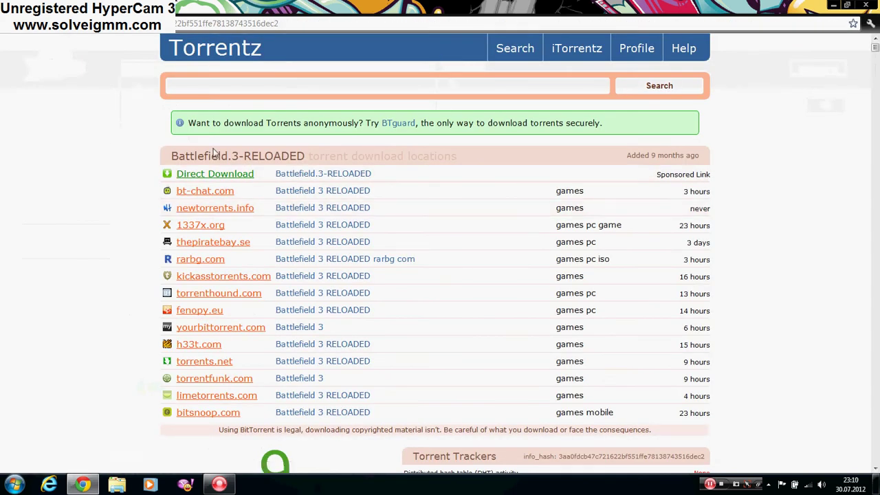
drag(174, 155, 301, 156)
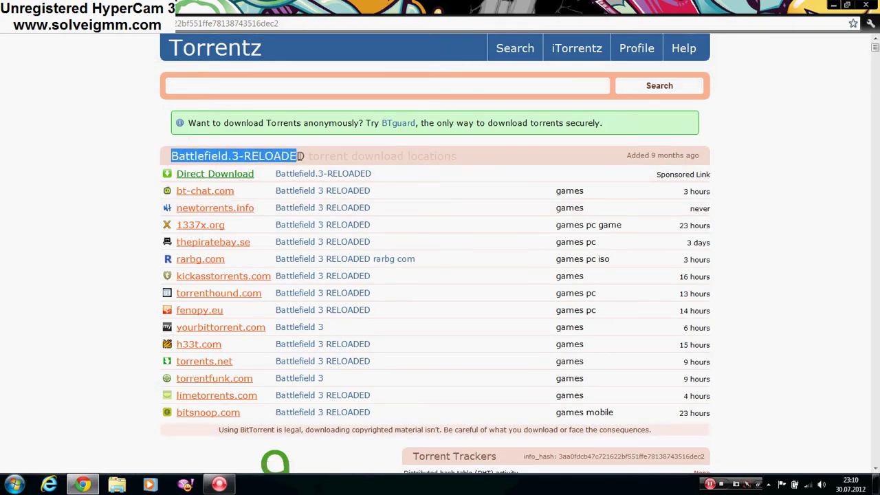
click(311, 149)
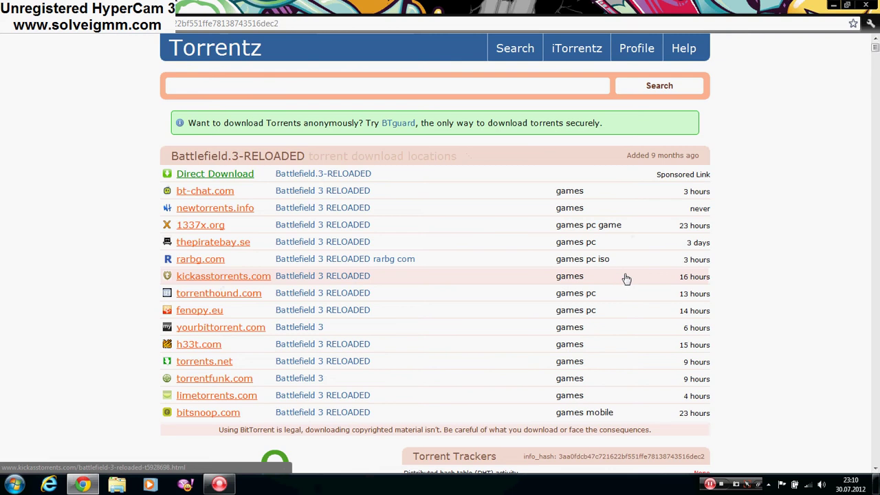
click(219, 279)
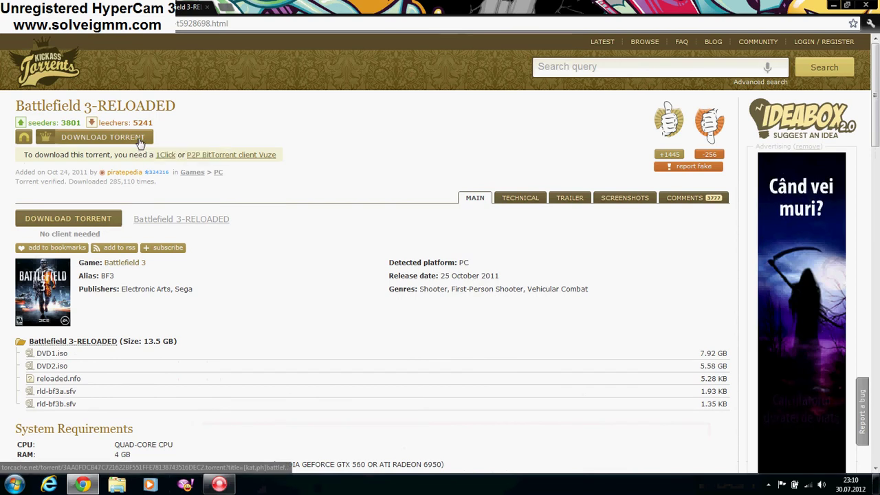
click(103, 136)
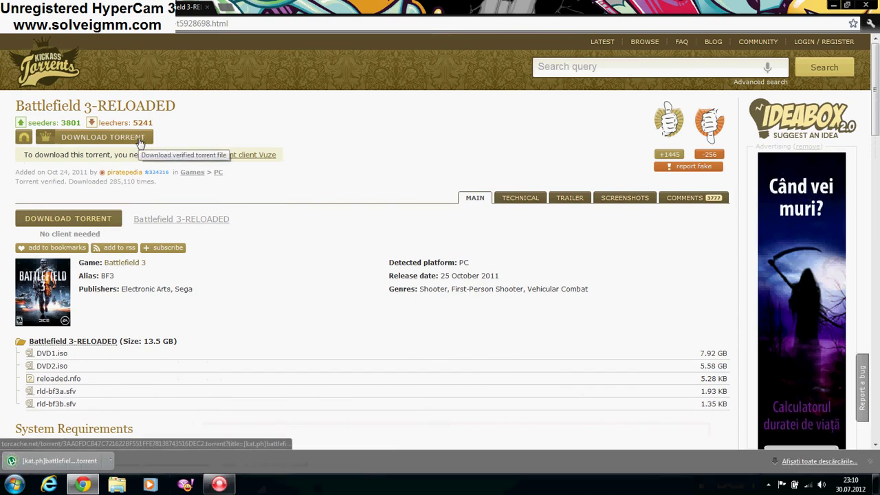
Step: Open the downloaded torrent file in µTorrent, decline loading its trackers, and close both µTorrent and the torrent page
click(53, 462)
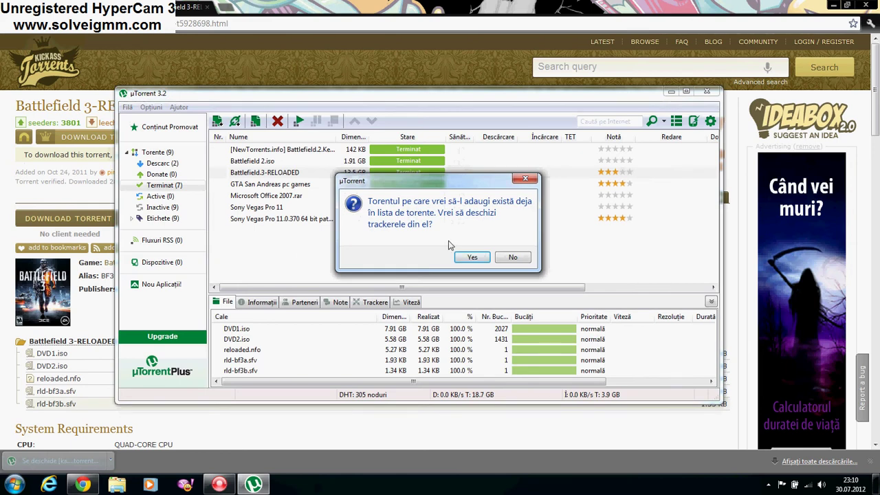
click(510, 257)
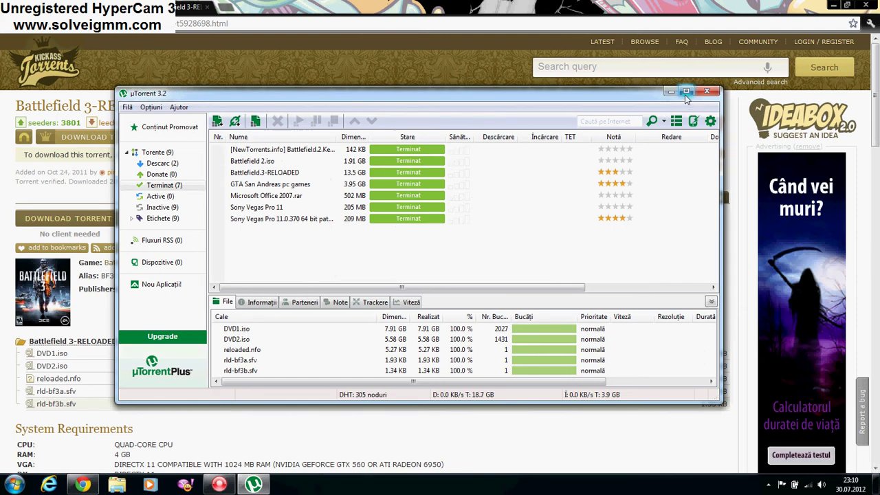
mouse_move(182, 100)
mouse_down()
mouse_move(354, 103)
mouse_move(127, 98)
mouse_move(171, 97)
mouse_up()
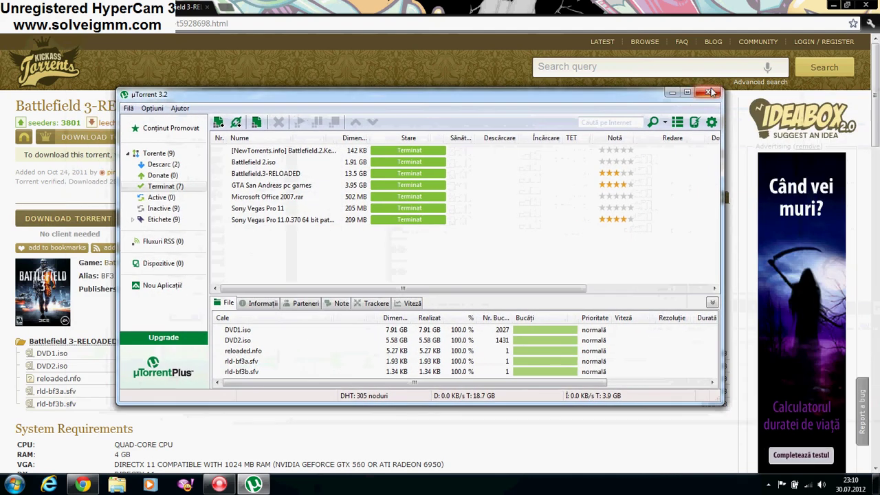
click(811, 481)
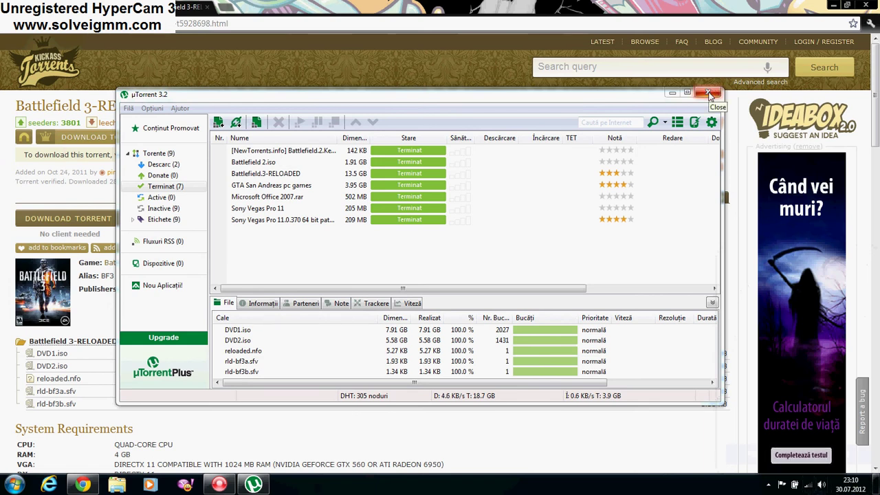
click(709, 93)
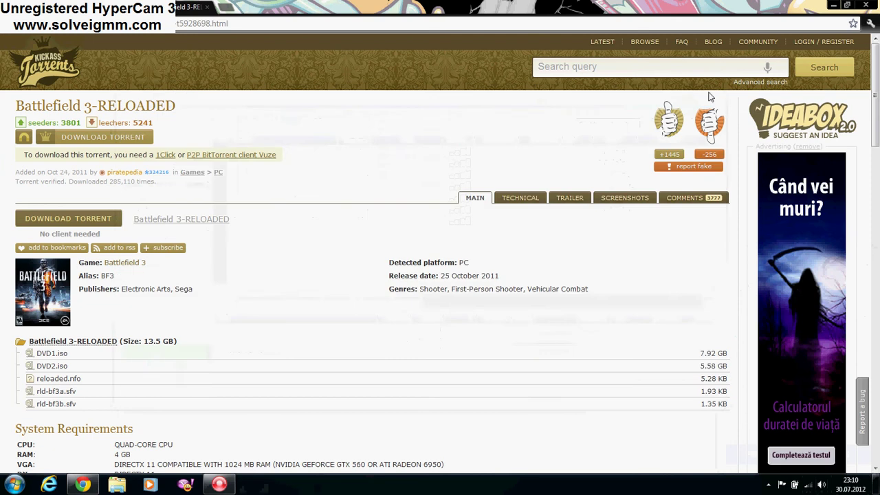
click(209, 8)
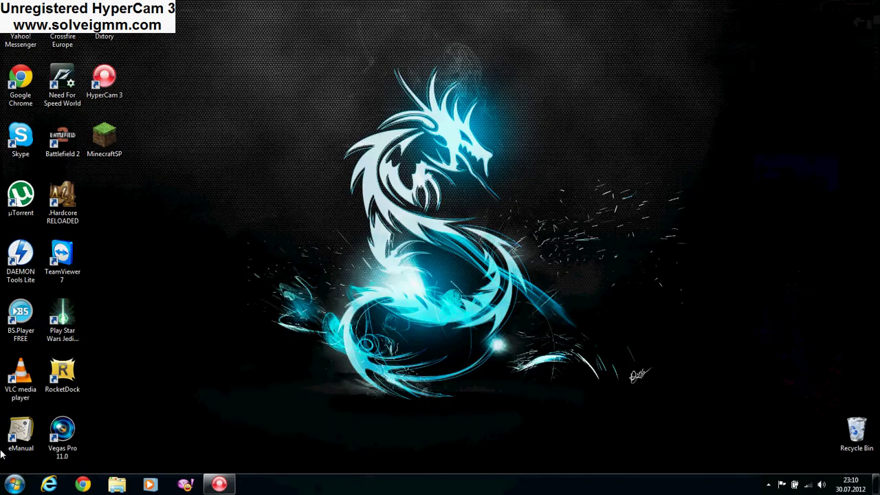
click(82, 485)
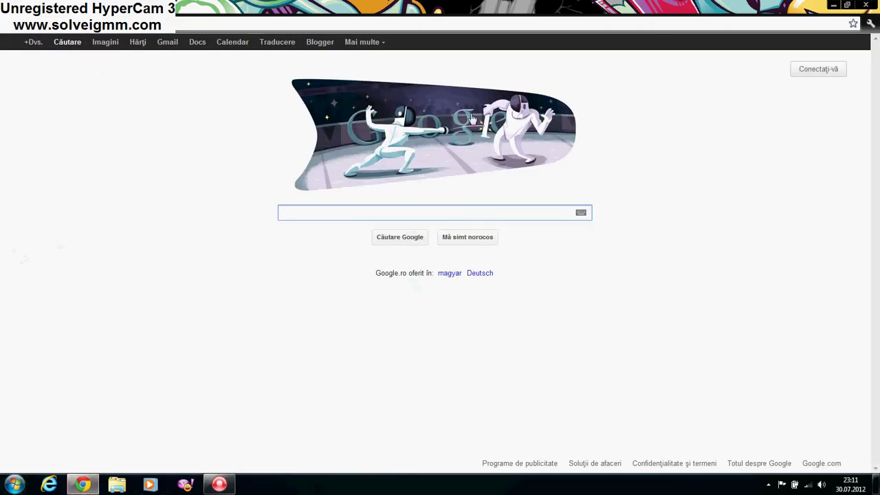
click(831, 5)
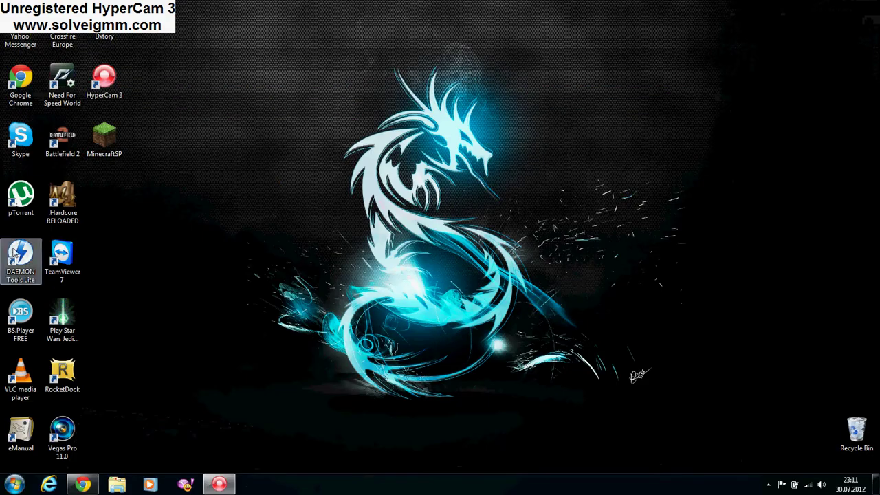
drag(21, 261, 437, 139)
drag(514, 84, 336, 273)
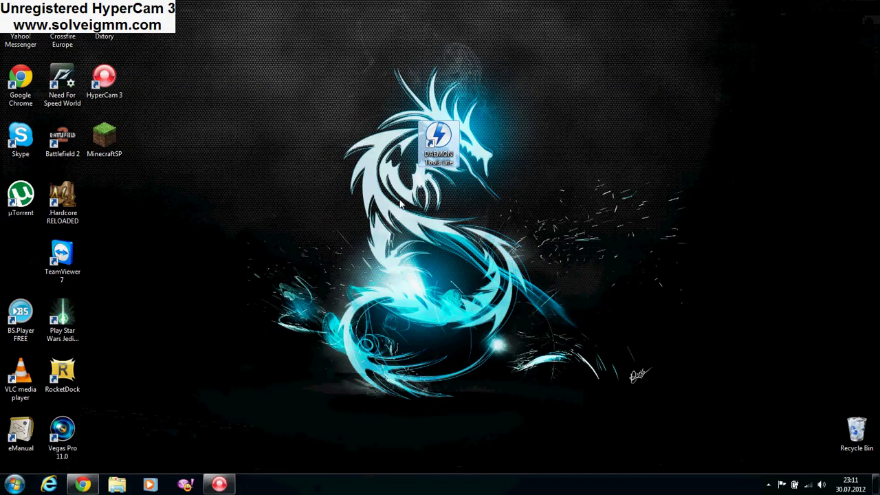
drag(439, 141, 29, 257)
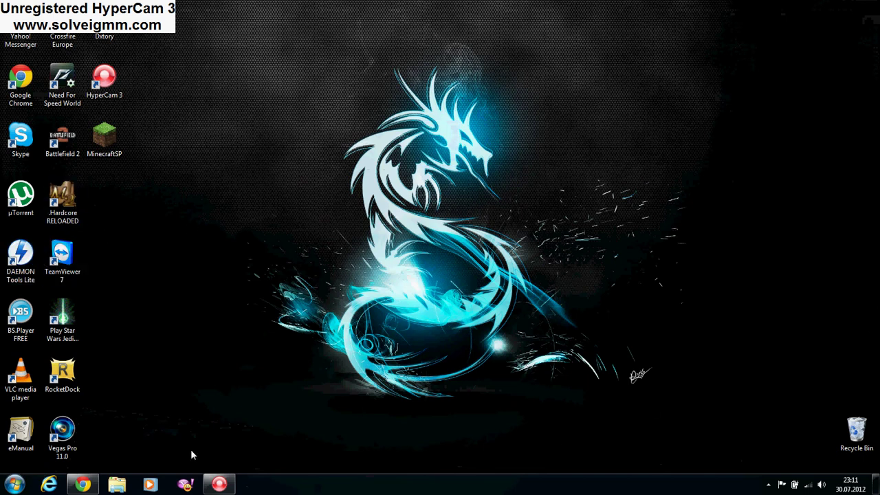
Step: Open Google Chrome and search Google for "download daemon tools lite"
click(82, 484)
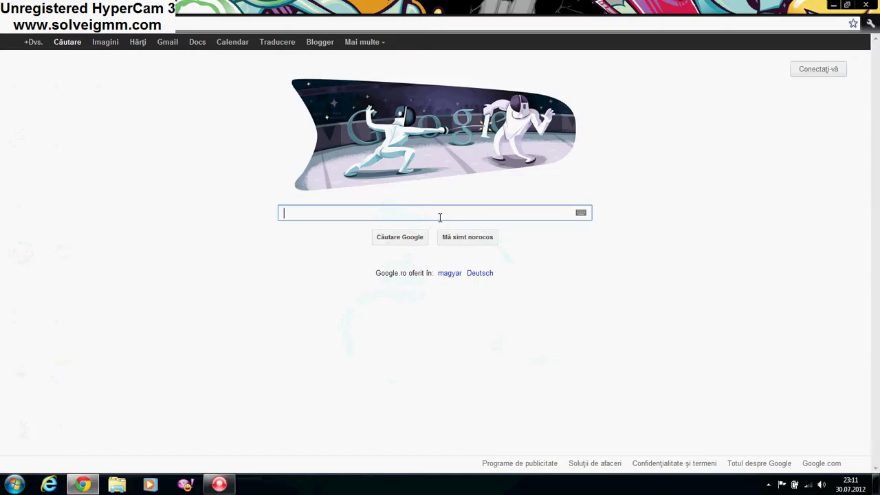
text(download )
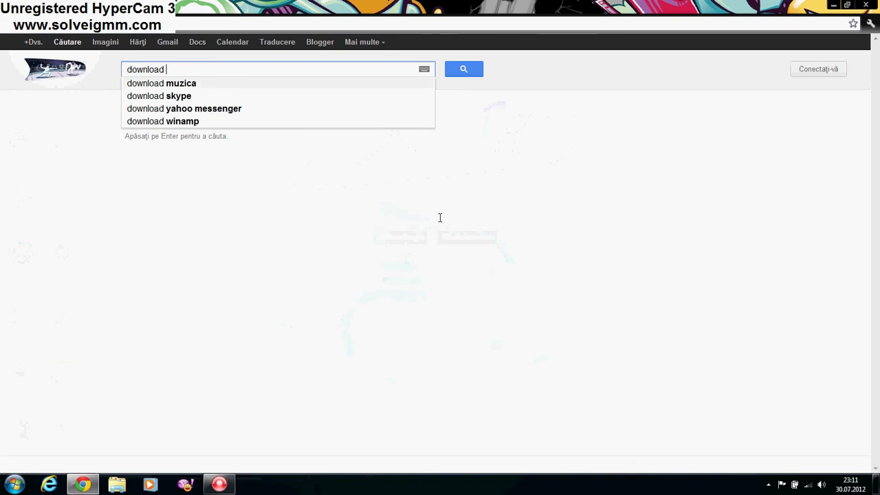
text(d)
text(amon)
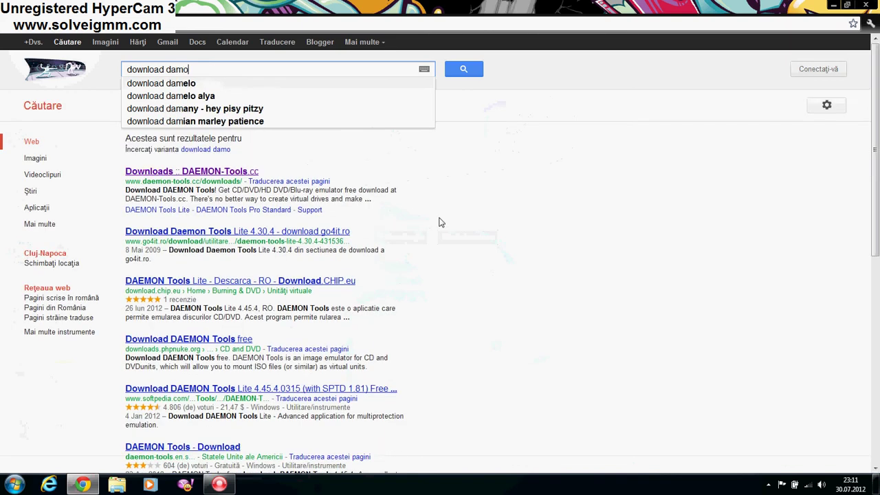
key(BackSpace)
key(BackSpace)
key(BackSpace)
key(BackSpace)
key(BackSpace)
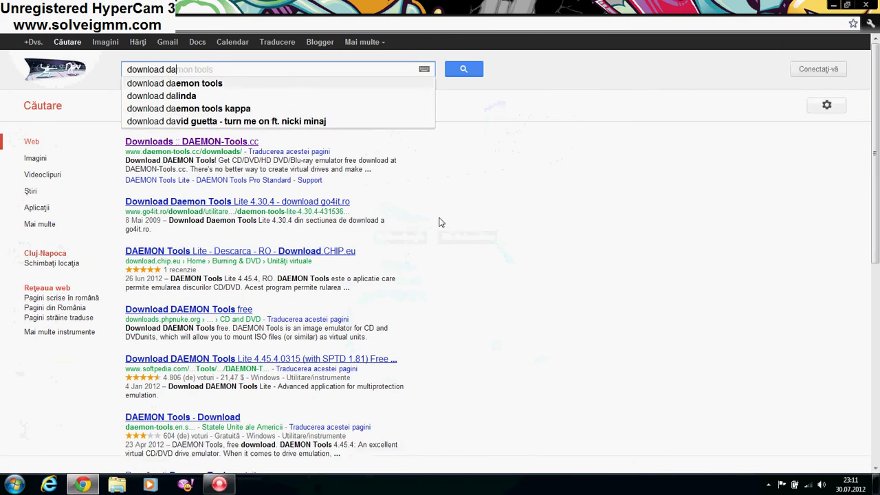
text(aemon )
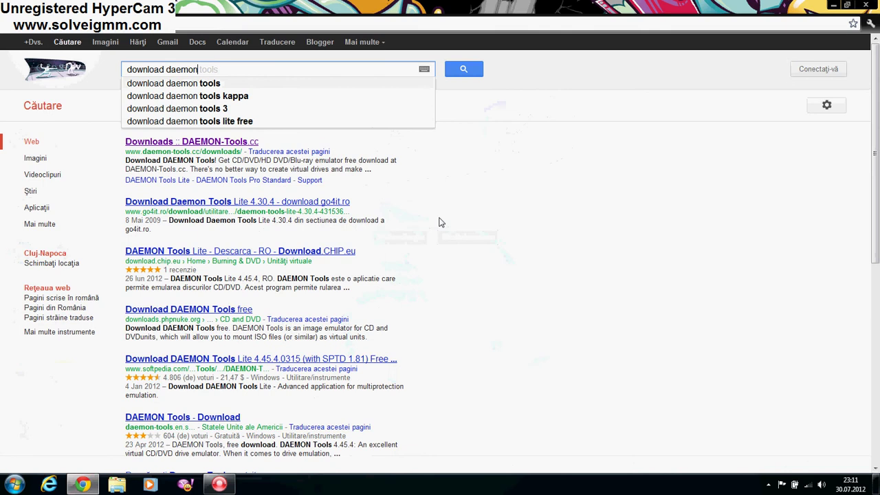
text(tools )
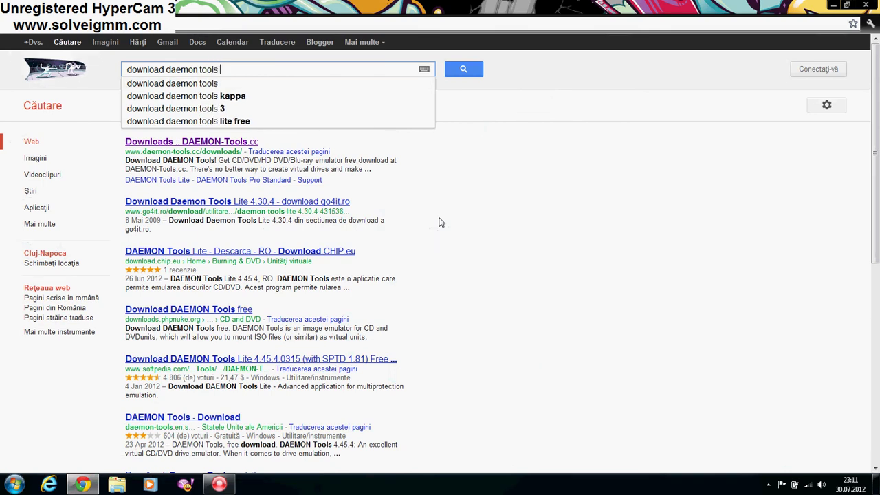
text(lite)
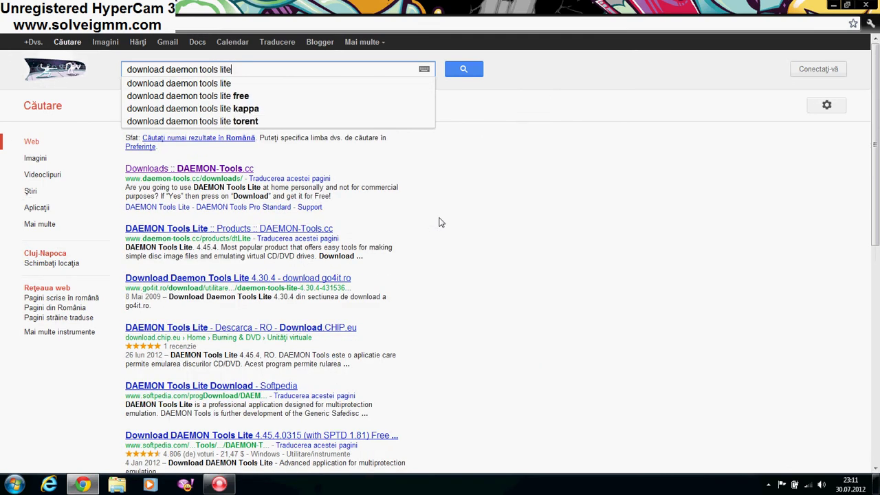
key(Return)
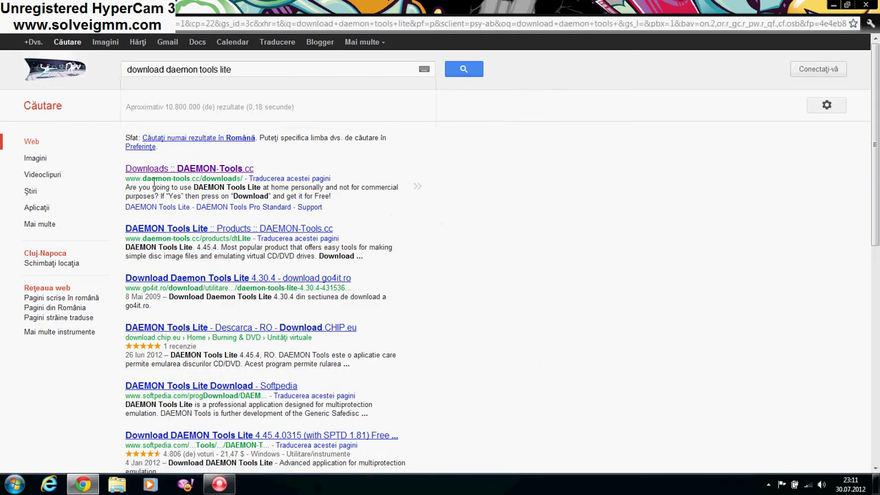
Step: Open the DAEMON-Tools.cc downloads result and start the free download of DAEMON Tools Pro Advanced
click(162, 170)
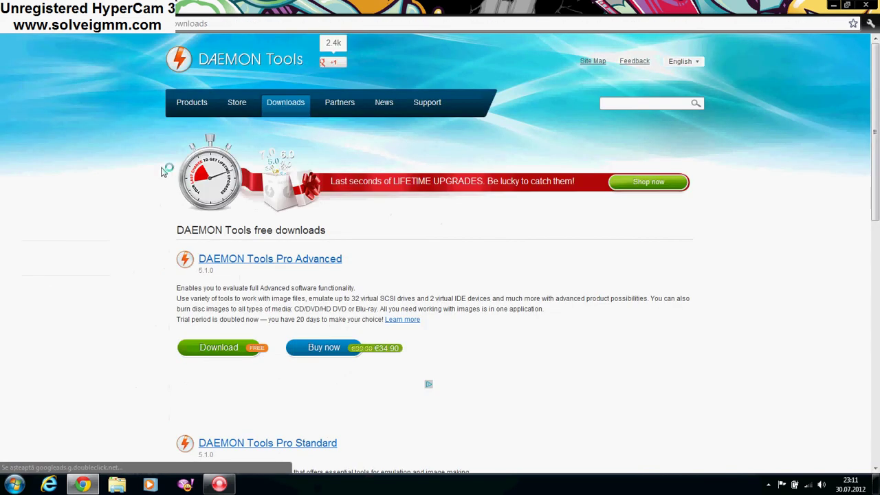
scroll(251, 219, down, 1)
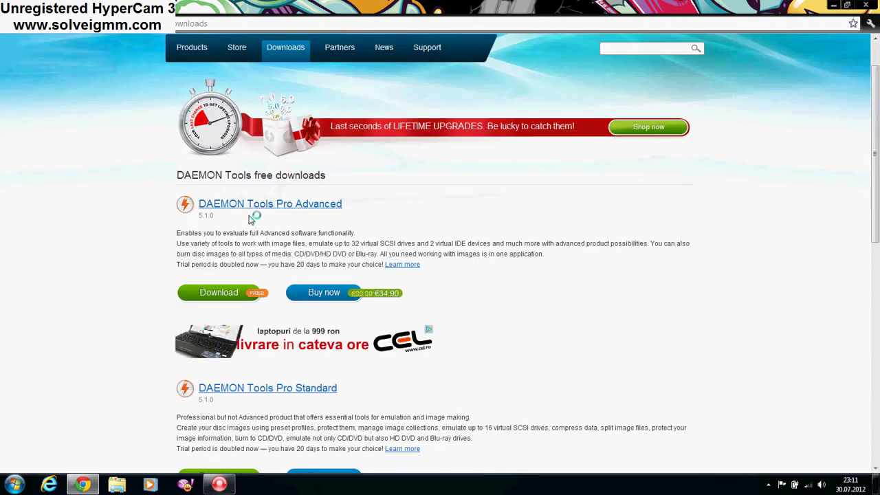
scroll(251, 218, down, 1)
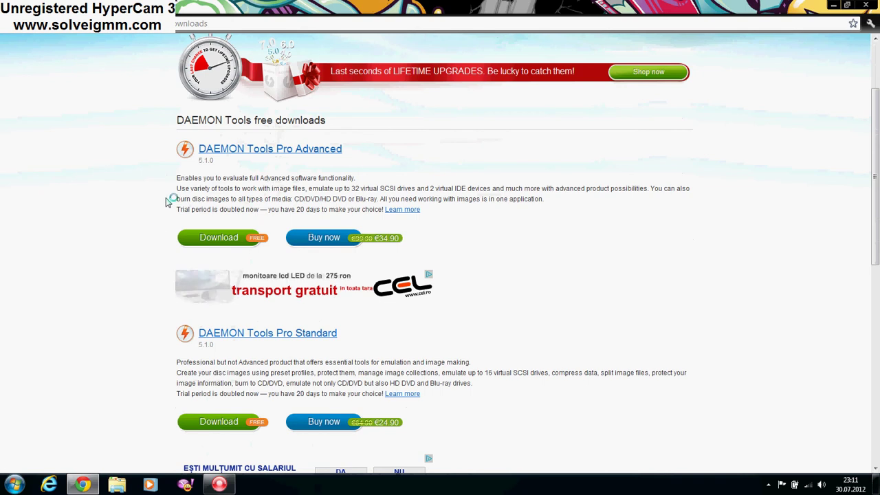
mouse_move(167, 201)
mouse_down()
mouse_move(230, 262)
mouse_move(244, 244)
mouse_up()
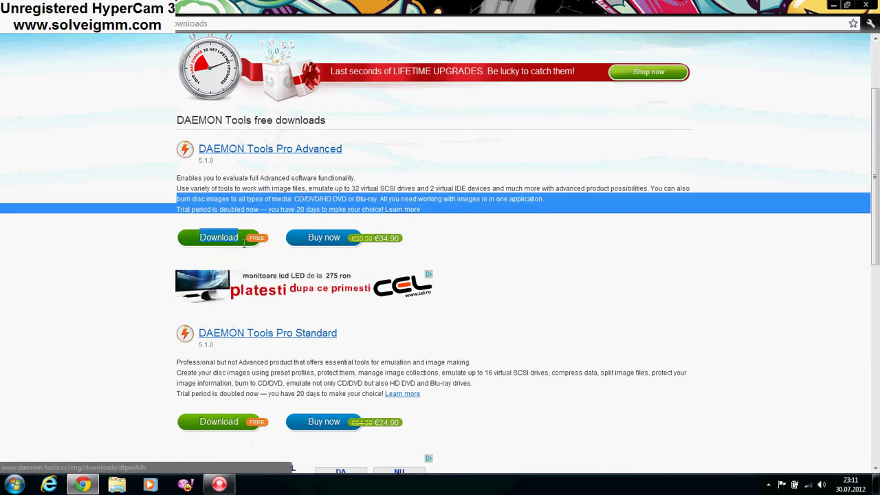
click(242, 239)
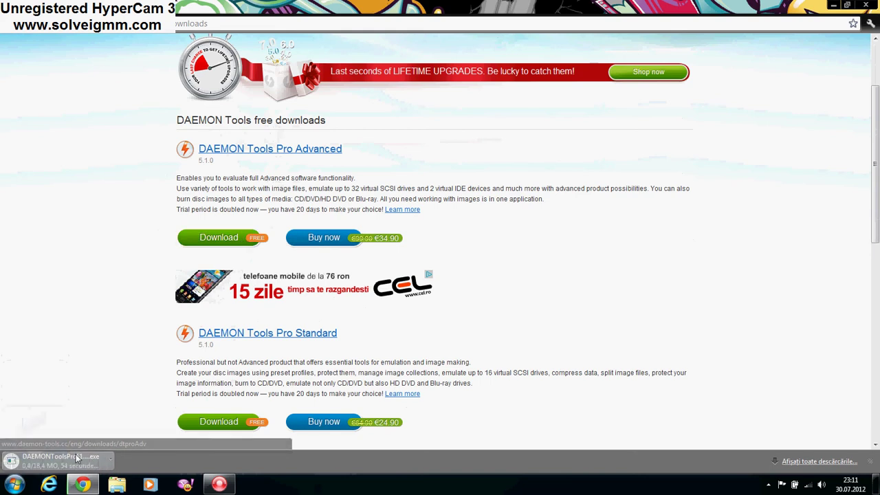
Step: Cancel the running DAEMON Tools Pro installer download and close the browser
click(110, 457)
click(127, 443)
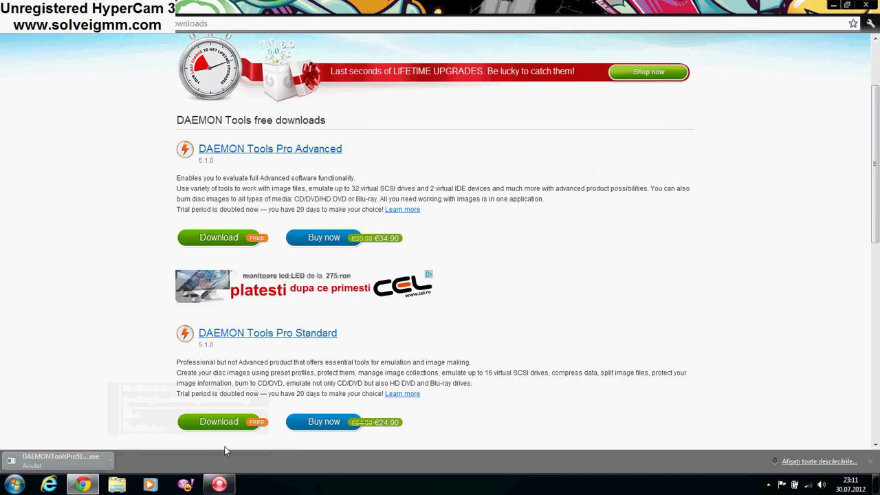
click(866, 5)
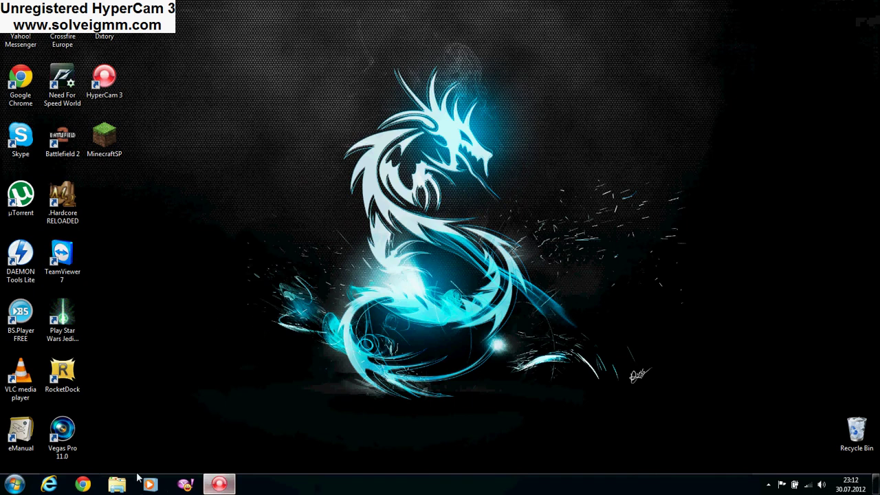
Step: Launch DAEMON Tools Lite and, from Computer, eject the BF3_DISC1 disc from BD-ROM Drive (H:)
double_click(35, 256)
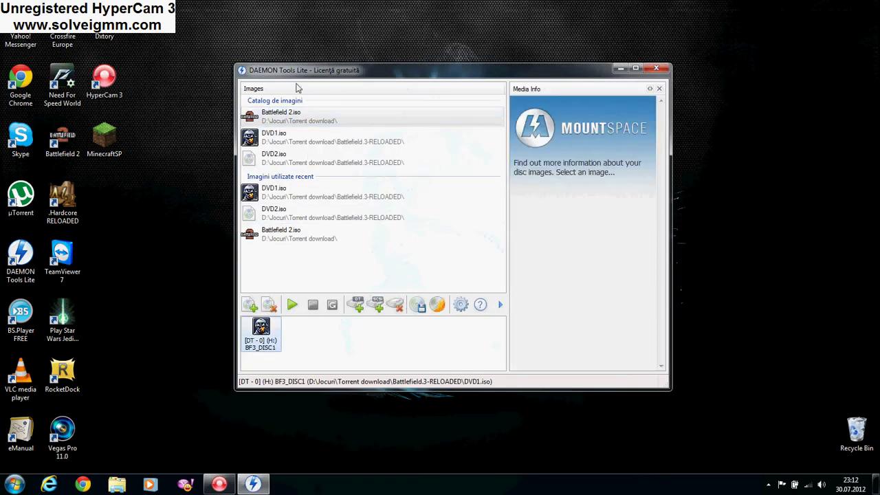
click(14, 484)
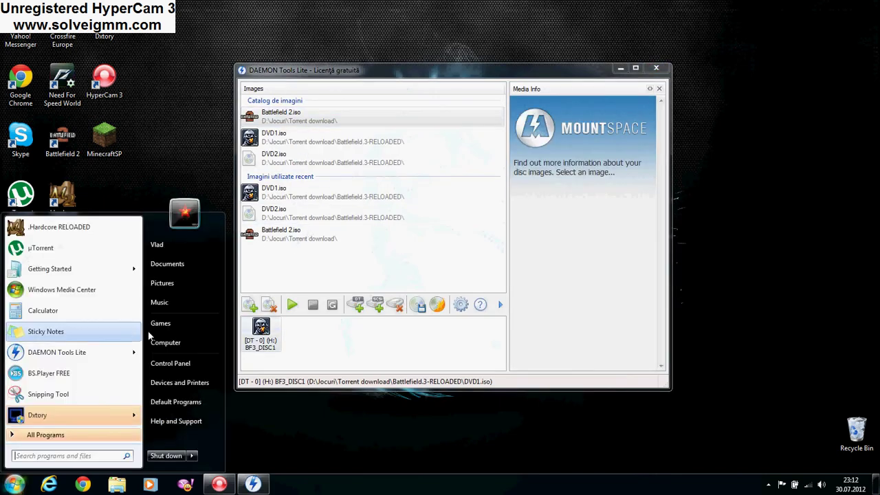
click(171, 339)
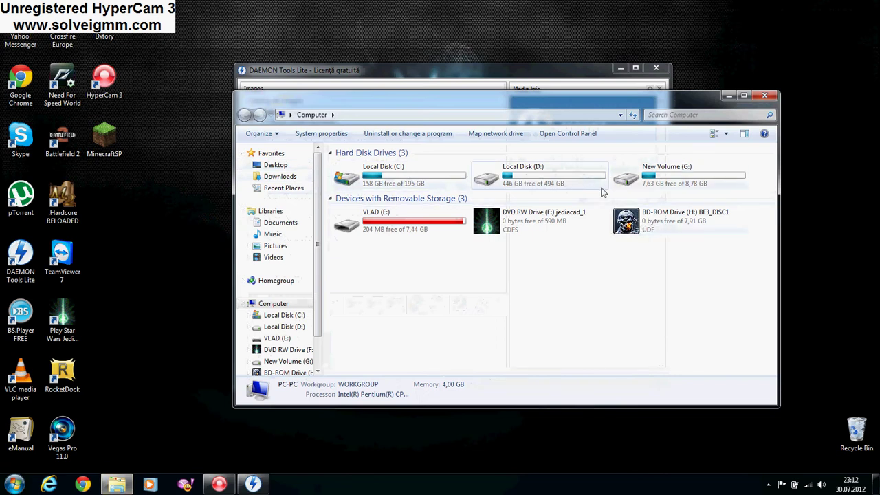
right_click(639, 216)
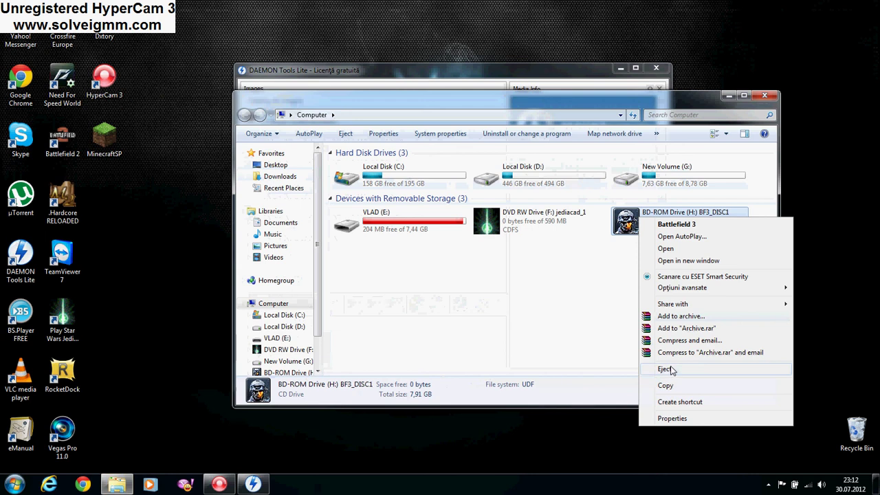
click(671, 374)
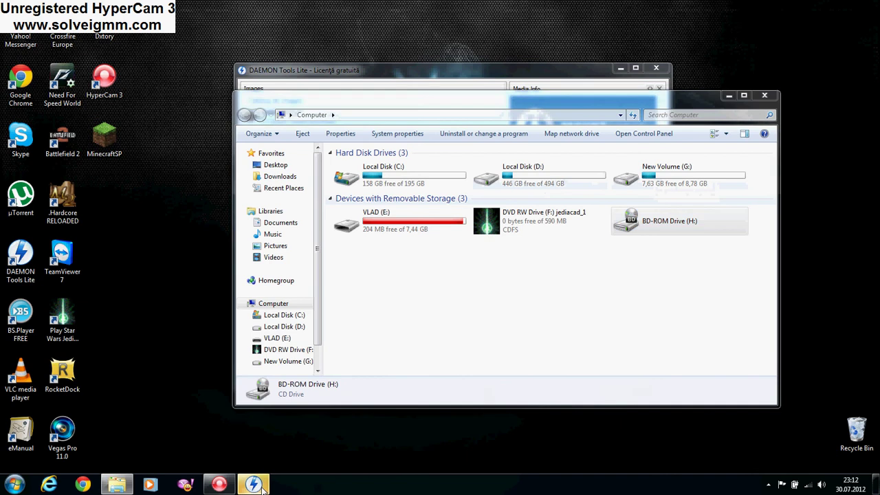
Step: Browse to D:\Jocuri\Torrent download\Battlefield.3-RELOADED to examine the downloaded game files, and minimize the folder window
click(619, 69)
double_click(588, 184)
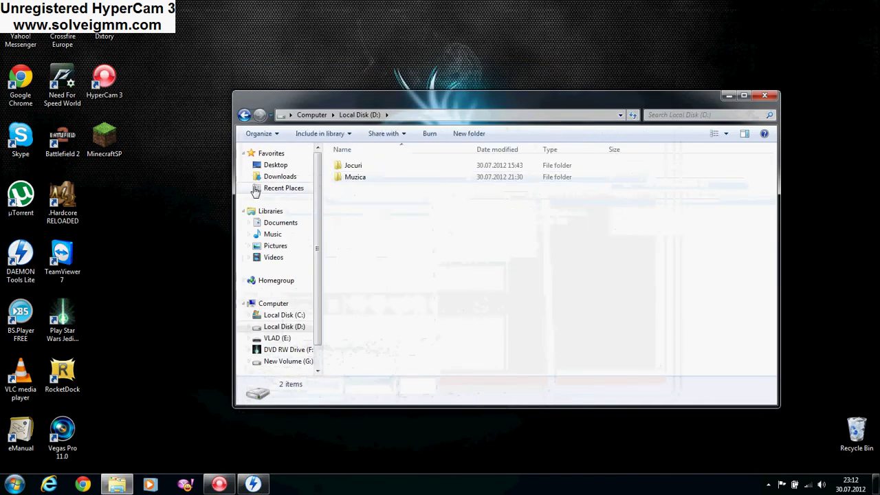
double_click(361, 166)
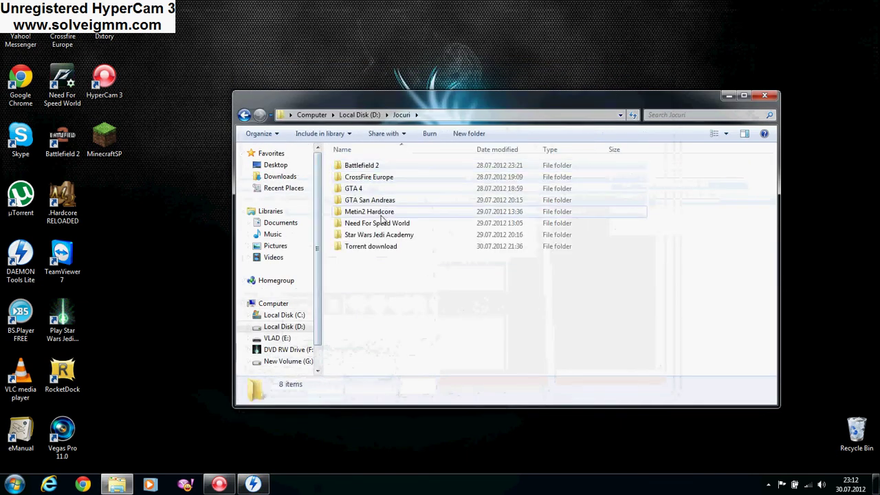
click(221, 485)
click(222, 486)
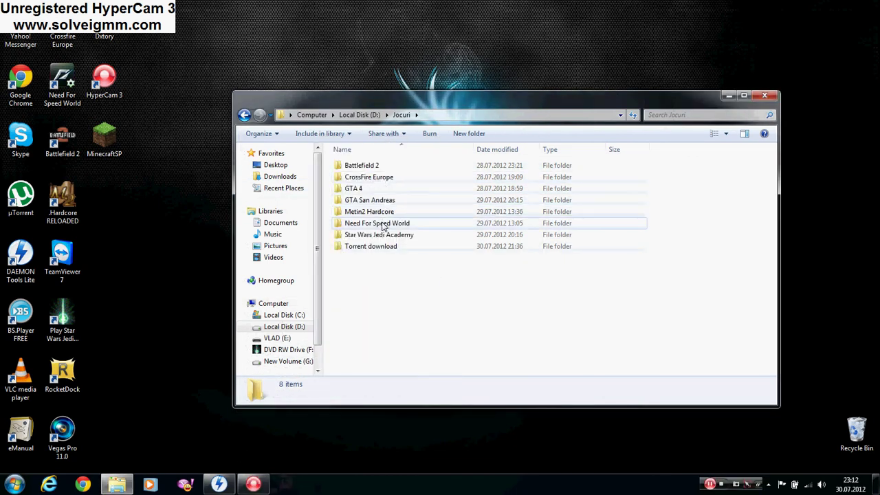
double_click(375, 246)
click(384, 180)
double_click(383, 181)
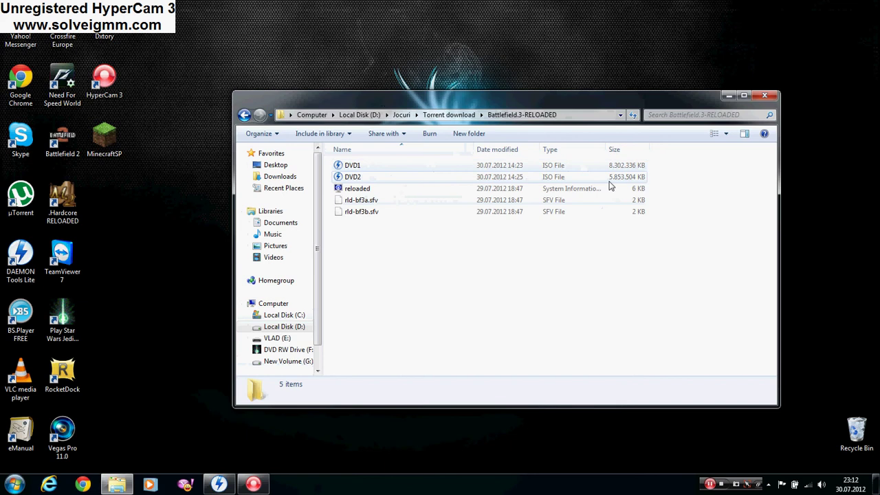
click(728, 94)
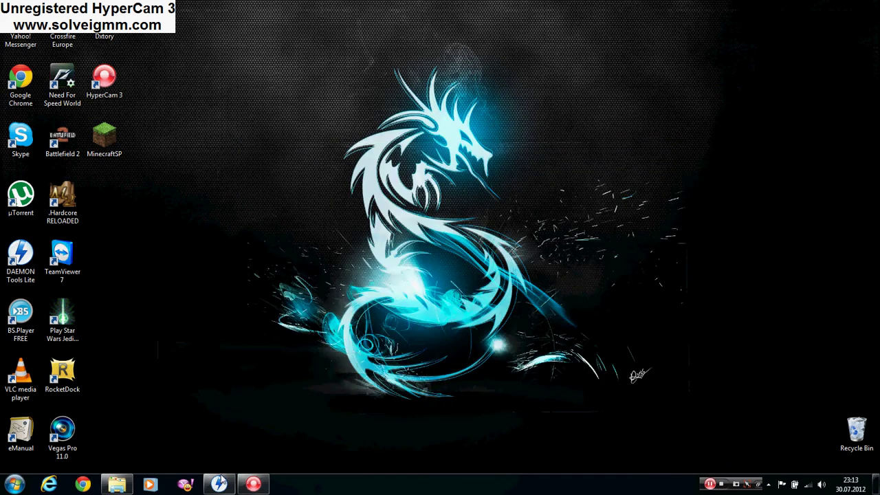
Step: Bring up DAEMON Tools Lite, open the Battlefield.3-RELOADED torrent's containing folder from µTorrent, and put both windows away after viewing the files
click(219, 484)
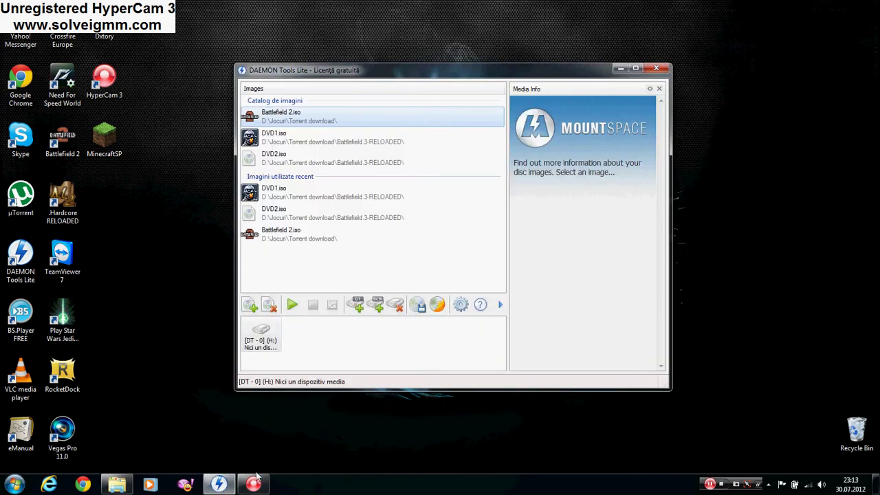
click(117, 484)
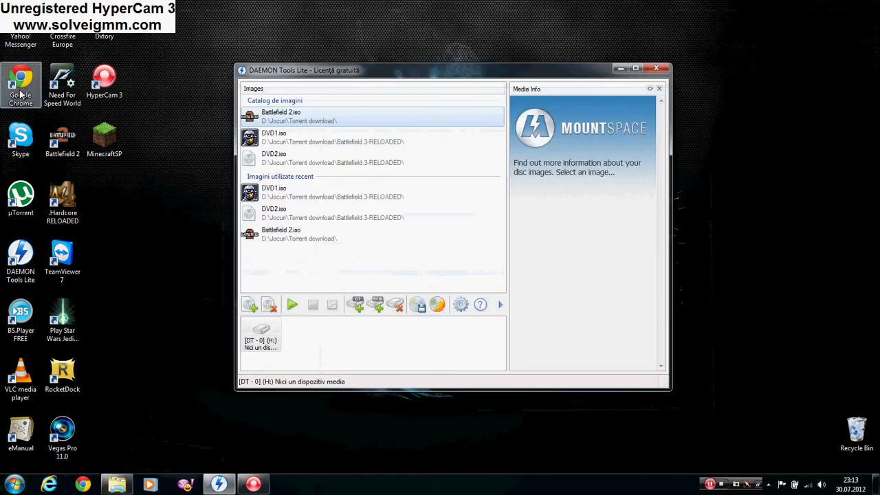
double_click(20, 197)
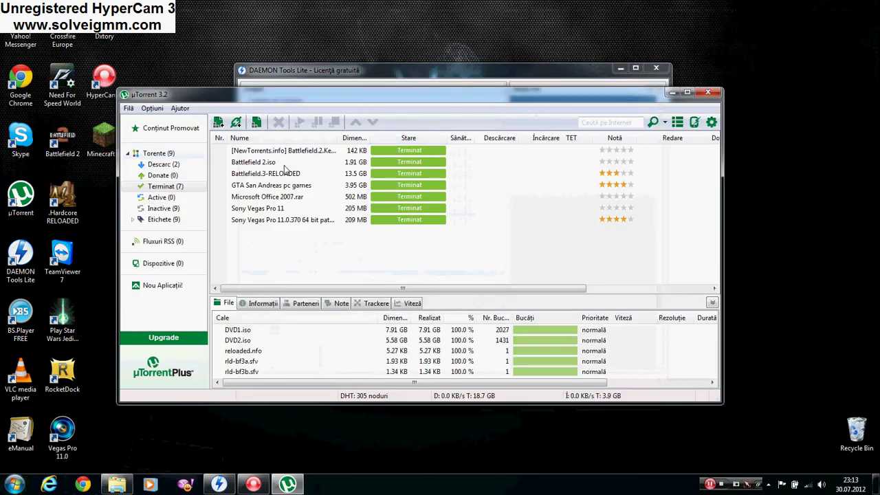
right_click(376, 174)
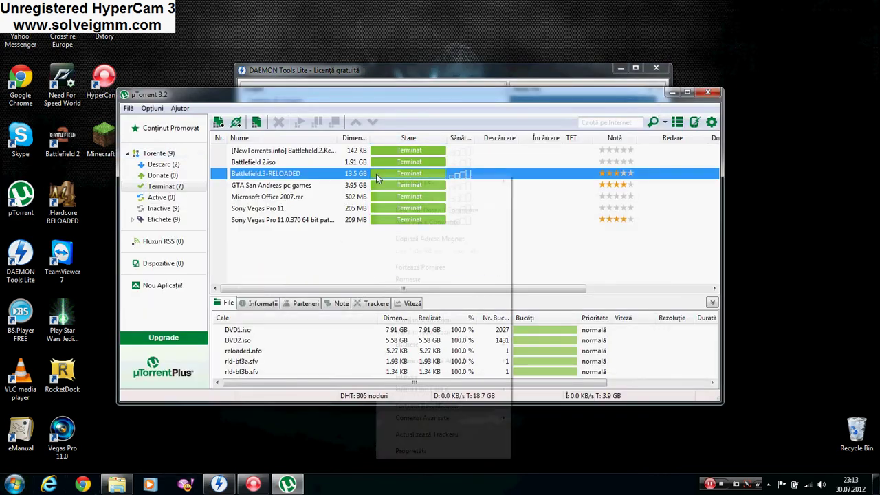
click(442, 214)
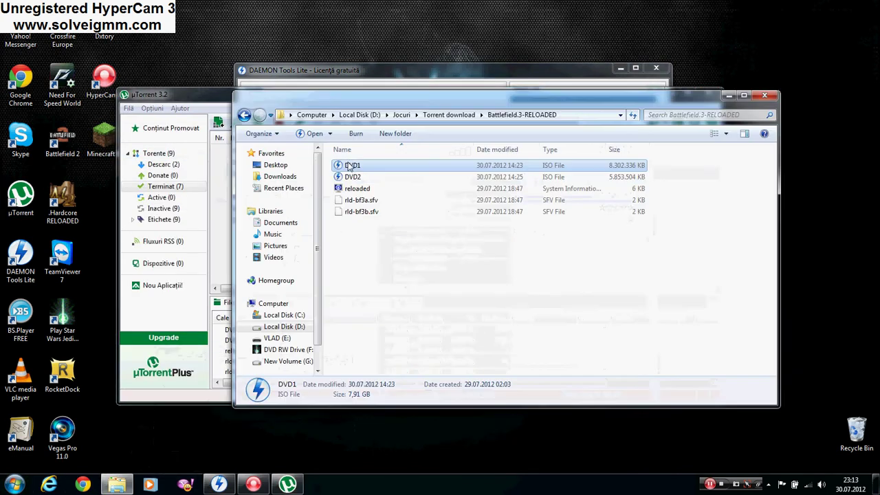
click(728, 95)
click(716, 96)
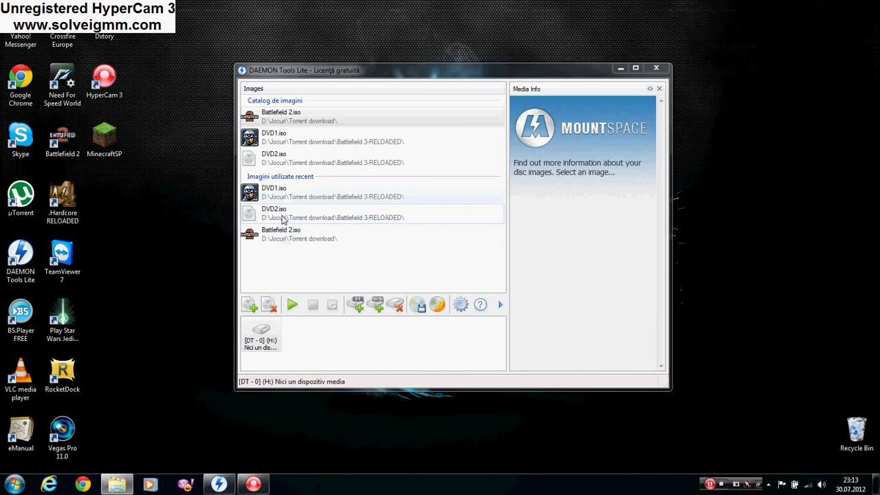
Step: Open Computer to check whether BD-ROM Drive (H:) holds a disc, and minimize the window
key(super)
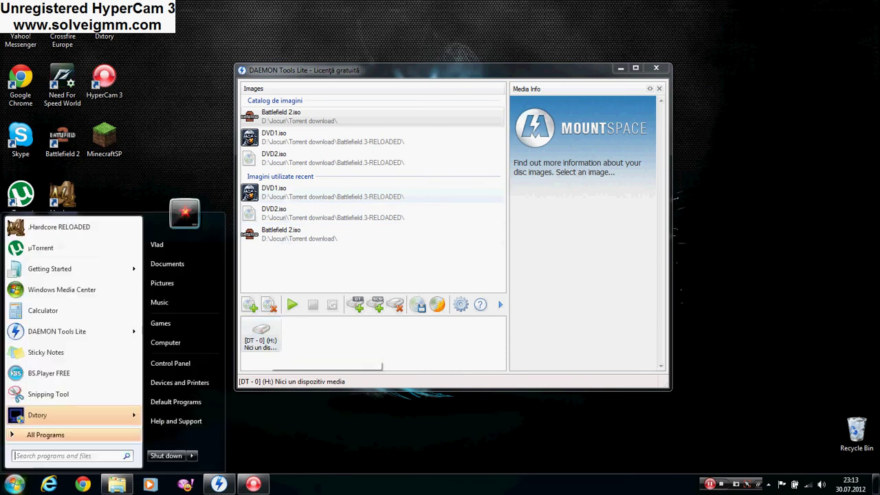
click(167, 341)
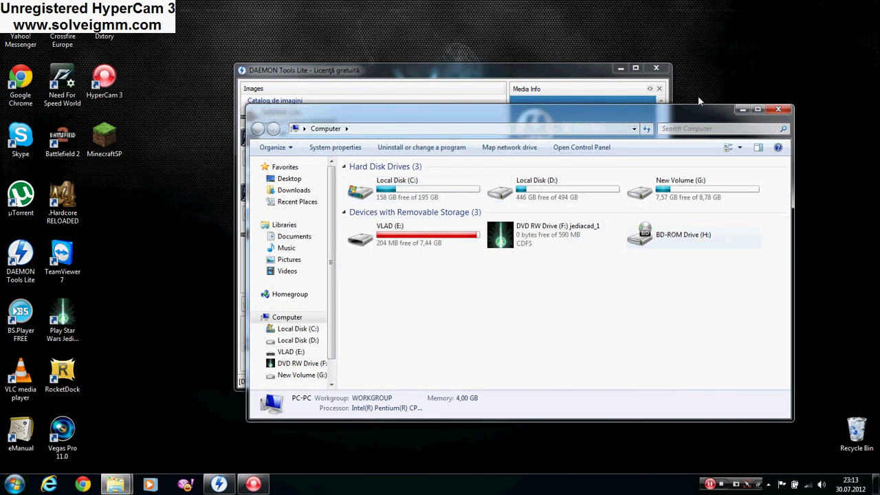
click(739, 110)
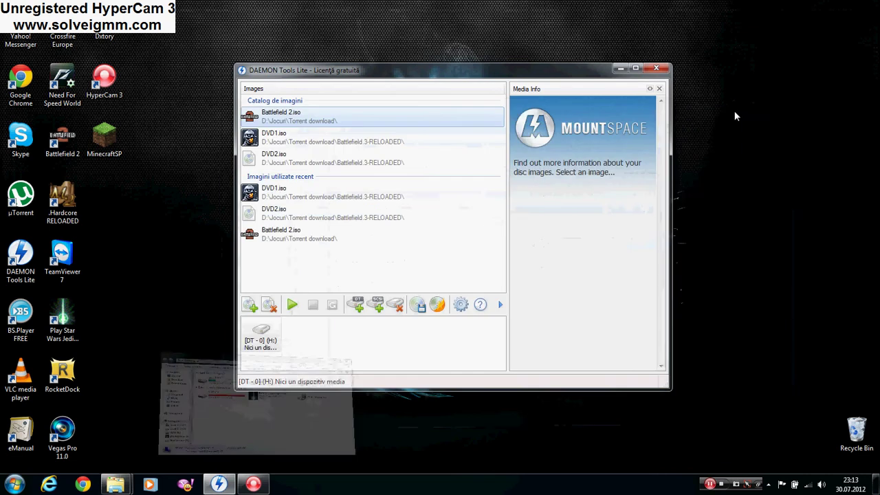
Step: Add the DVD1 image from the Battlefield.3-RELOADED folder to the DAEMON Tools Lite image catalog
click(309, 198)
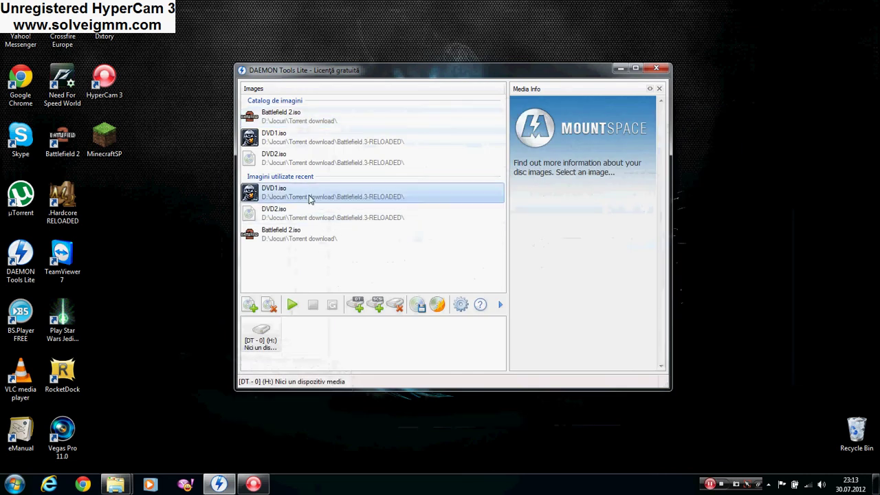
drag(293, 205, 283, 200)
click(299, 277)
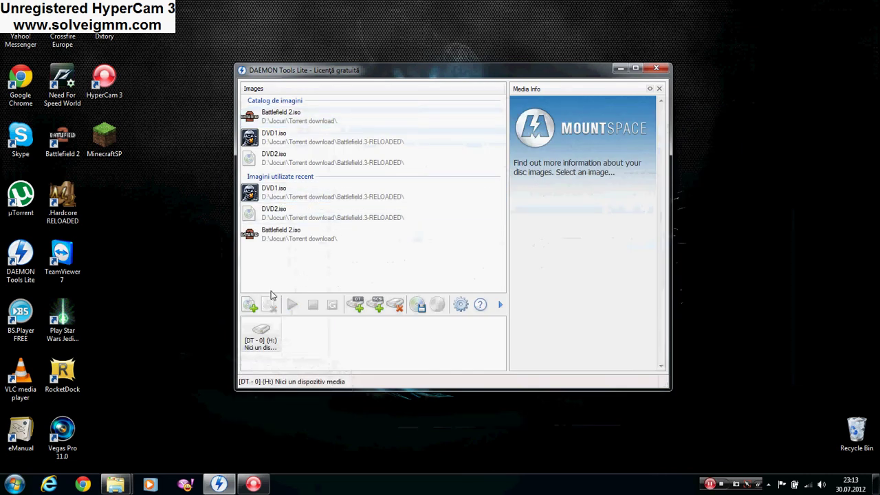
click(251, 305)
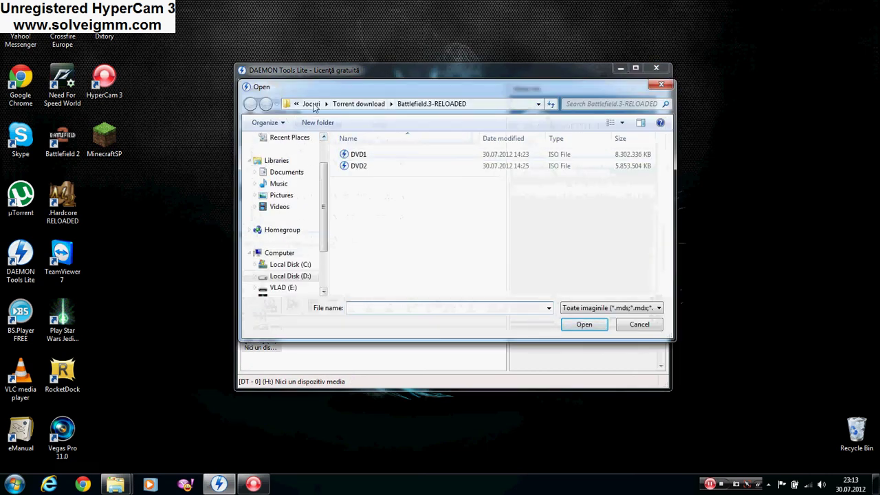
double_click(390, 157)
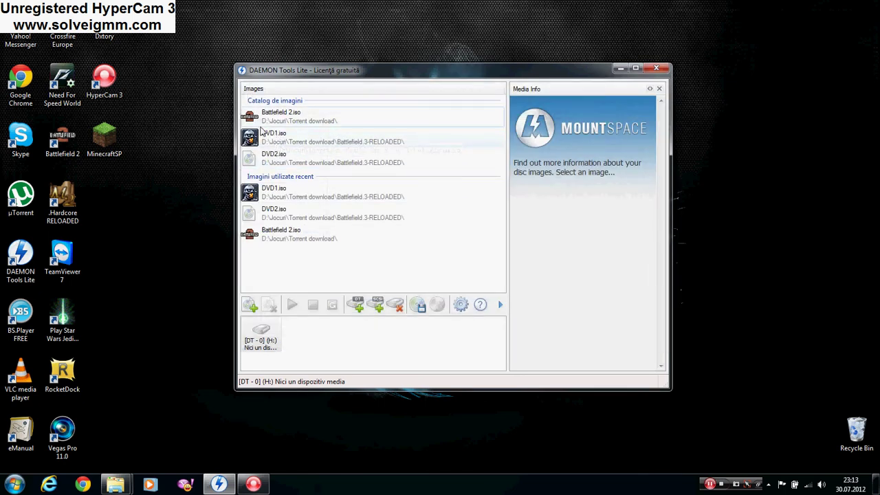
Step: Mount the catalog's DVD1.iso on virtual drive [DT - 0] (H:), dismissing AutoPlay, and check the drive in Computer
click(277, 141)
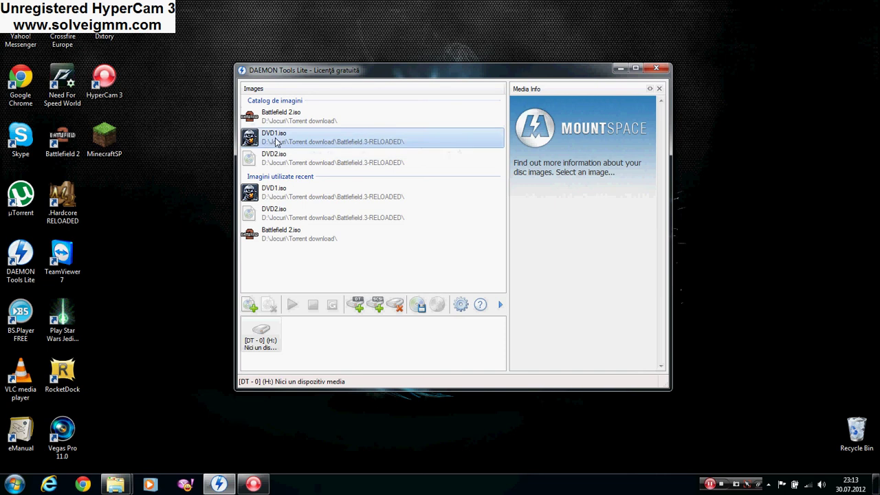
drag(277, 144, 263, 274)
mouse_move(270, 339)
mouse_down()
mouse_move(250, 350)
mouse_move(267, 347)
mouse_up()
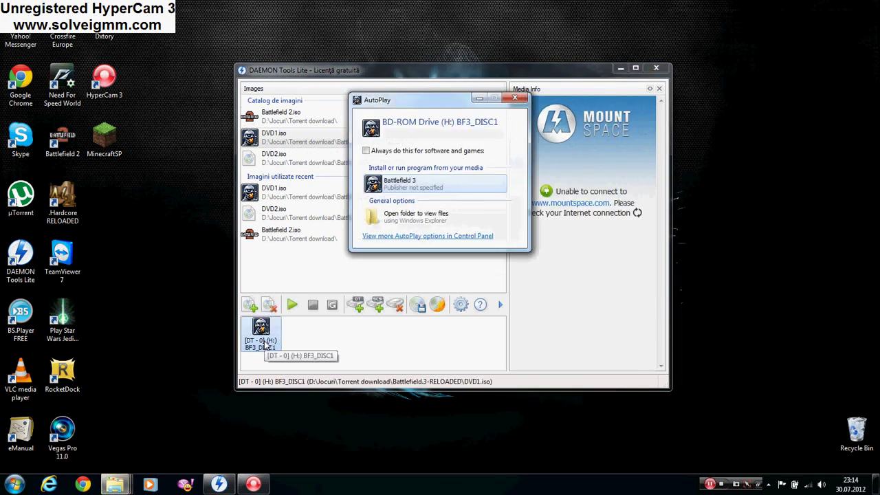
click(514, 98)
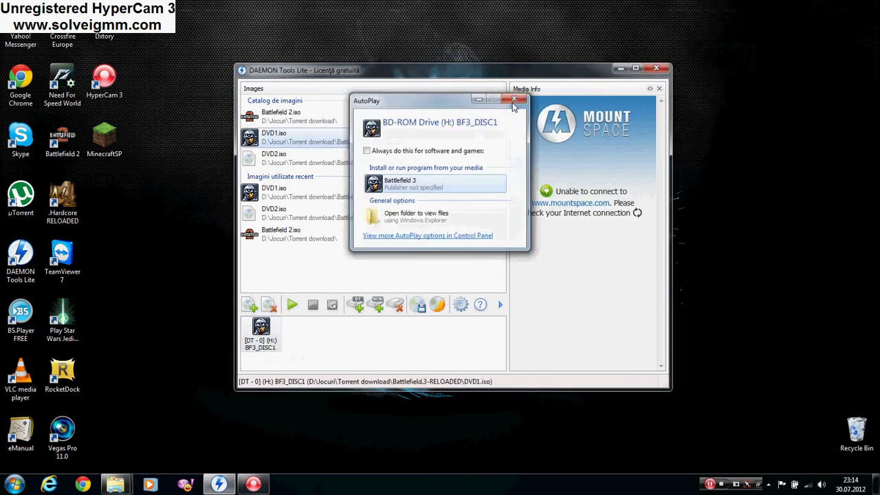
click(13, 484)
click(185, 345)
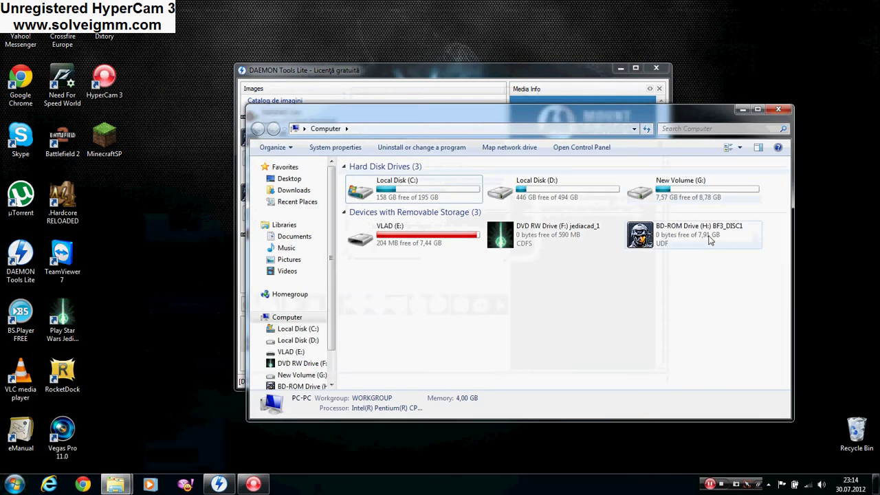
click(778, 109)
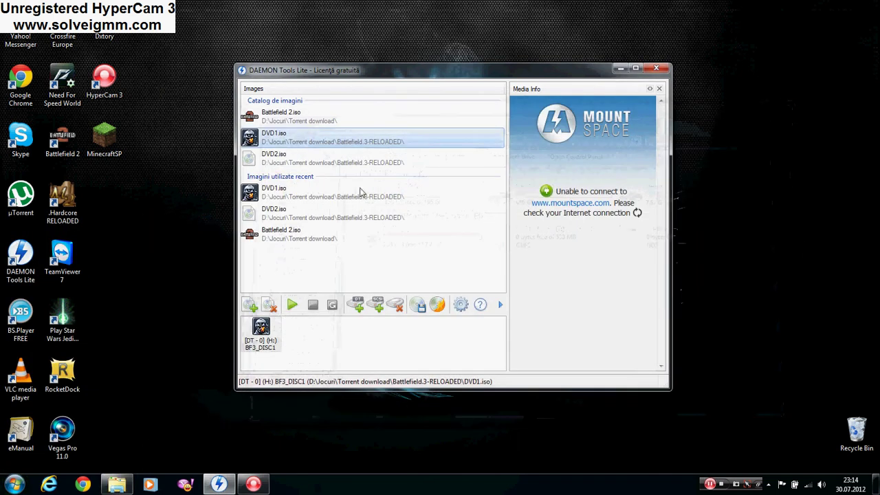
Step: Add a second DT virtual drive, and close the image-adding dialog without choosing a file
click(252, 347)
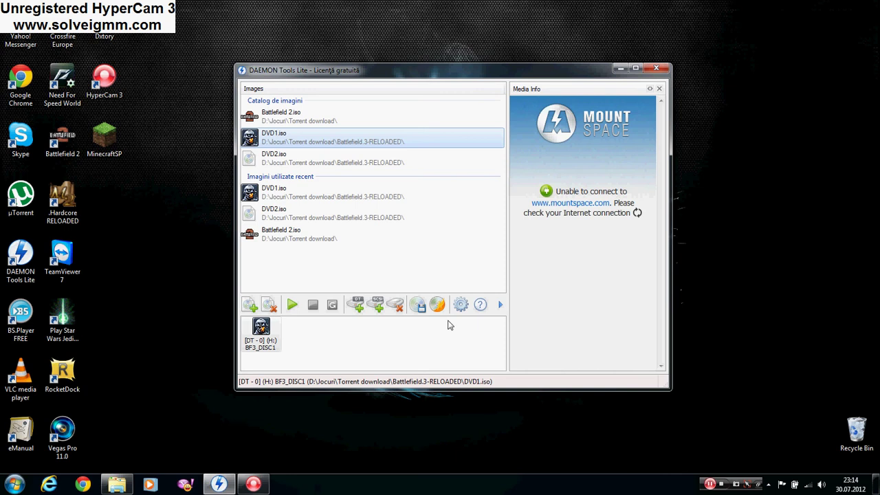
click(357, 306)
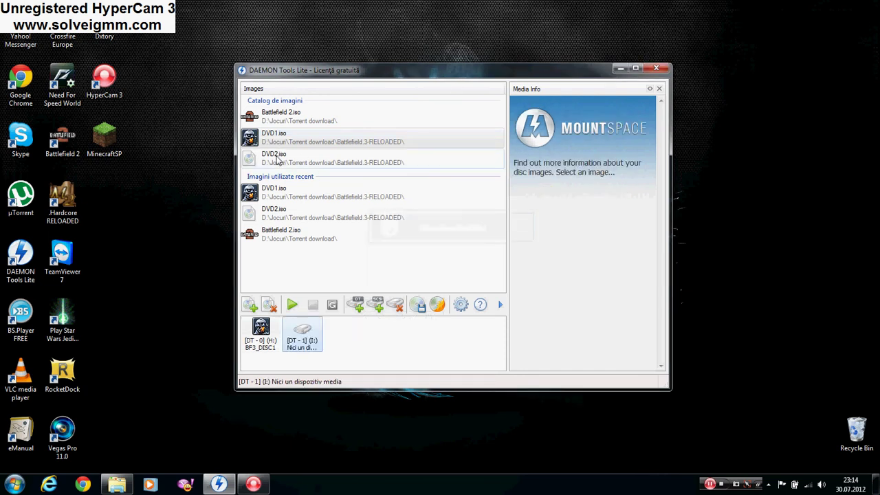
click(330, 339)
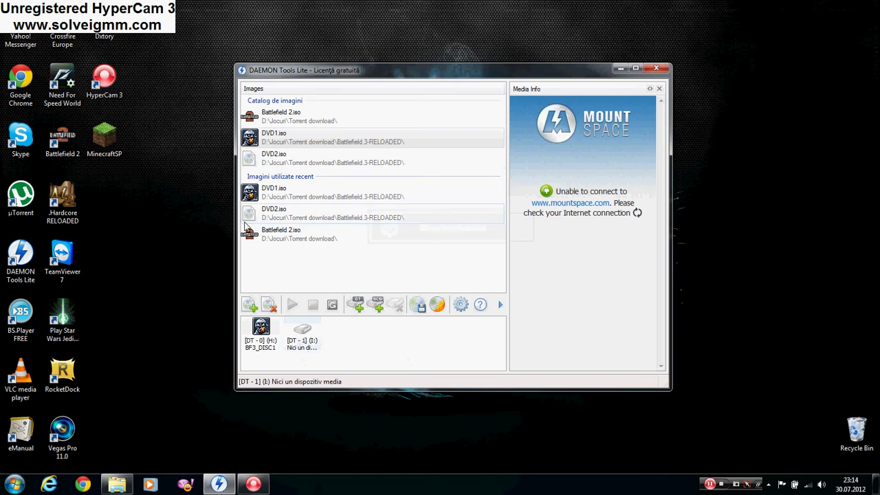
click(249, 304)
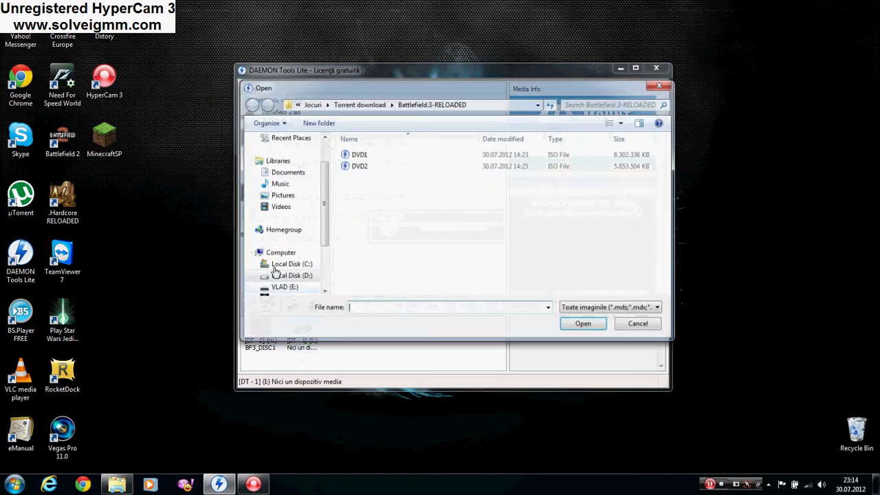
click(660, 85)
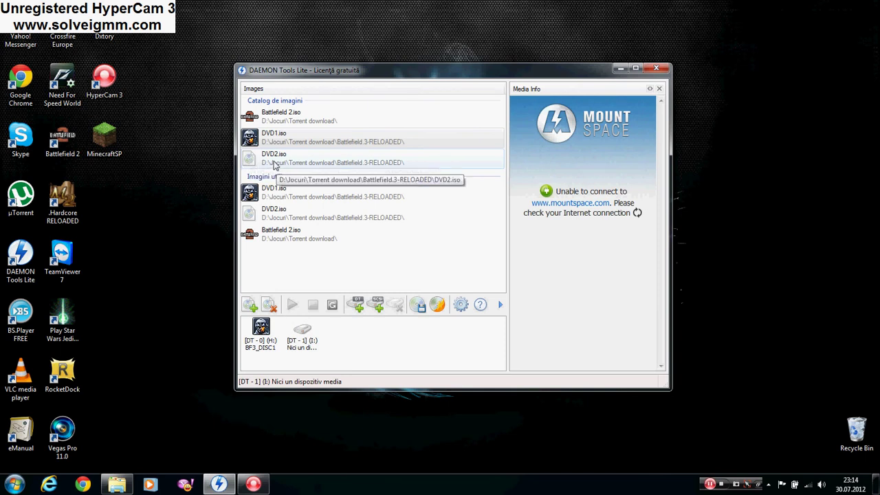
Step: Mount the catalog's DVD2.iso on virtual drive [DT - 1] (I:), dismissing AutoPlay, and check the drive in Computer
drag(270, 162, 306, 334)
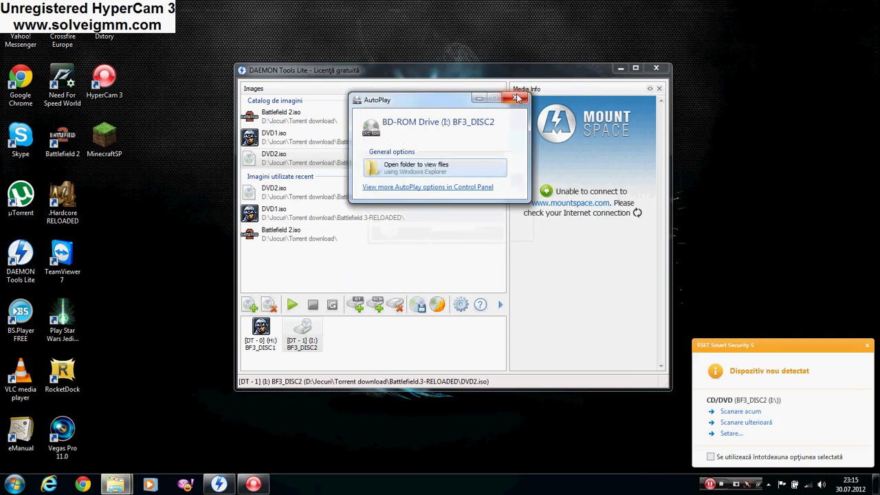
click(514, 98)
click(14, 484)
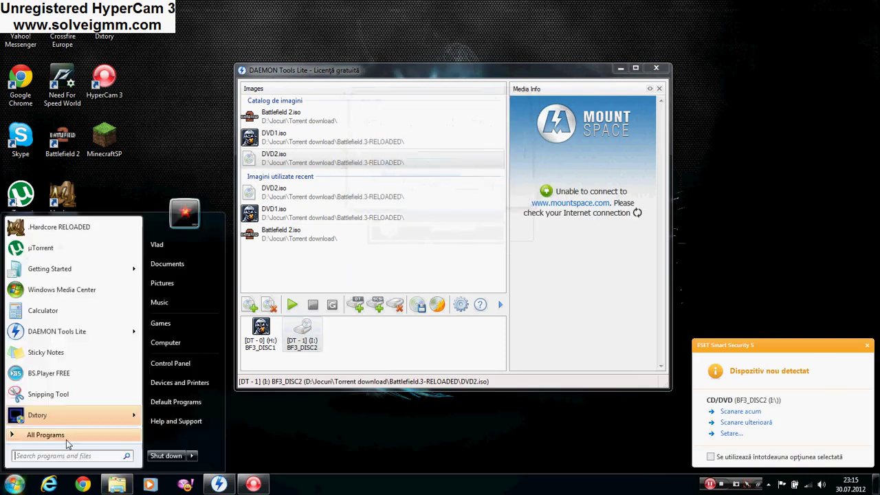
click(196, 343)
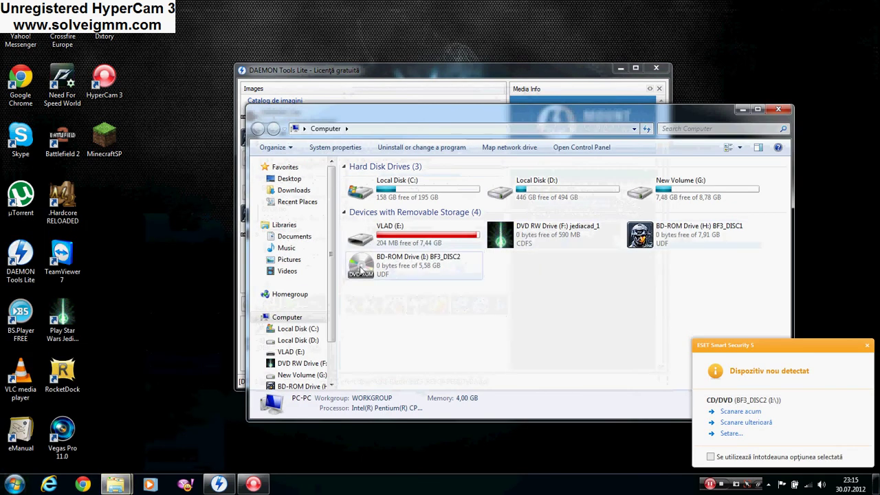
click(777, 108)
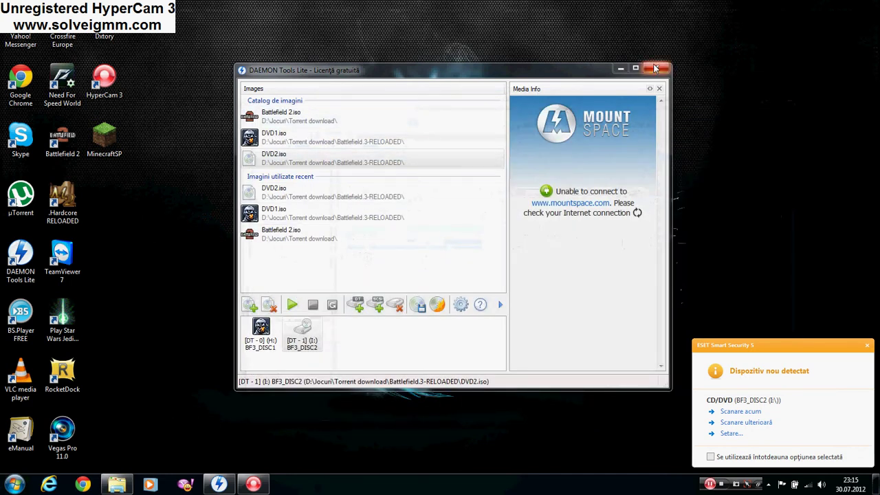
Step: Minimize DAEMON Tools Lite and close the Battlefield.3-RELOADED folder window
click(621, 68)
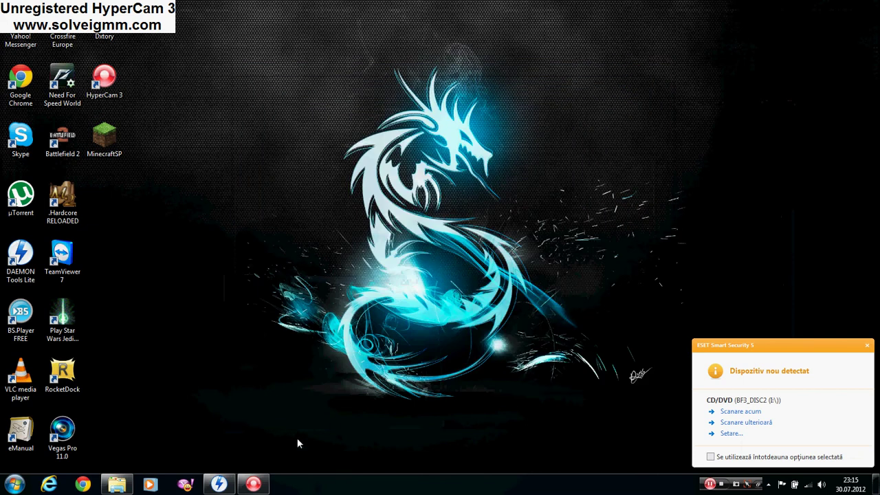
click(118, 484)
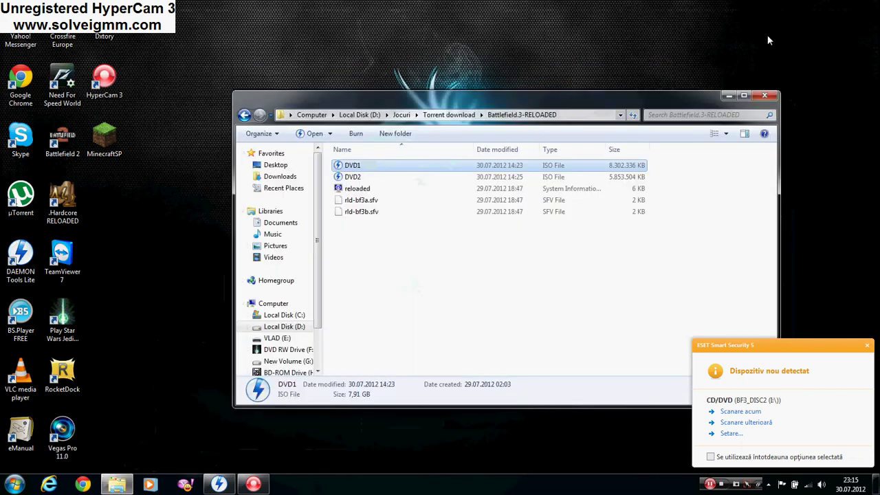
click(762, 98)
Step: Open Computer and launch the Battlefield 3 installer from the BF3_DISC1 disc in BD-ROM Drive (H:)
click(14, 484)
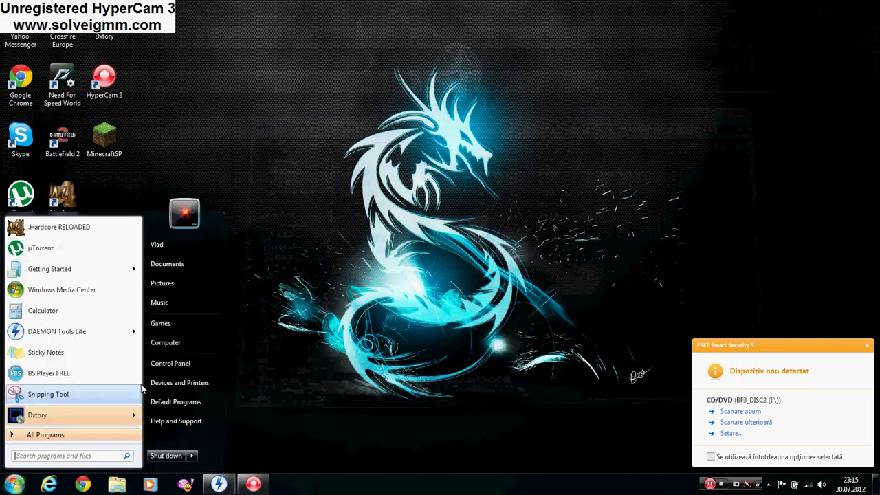
click(210, 344)
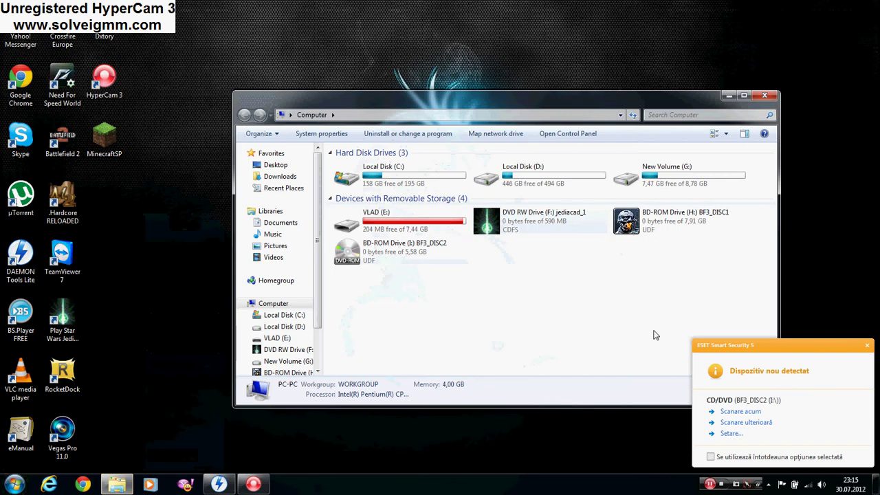
right_click(652, 227)
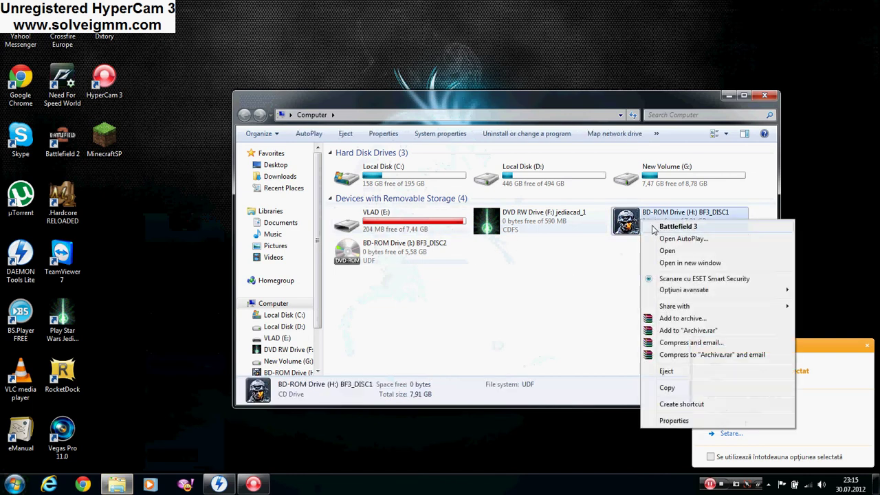
click(662, 228)
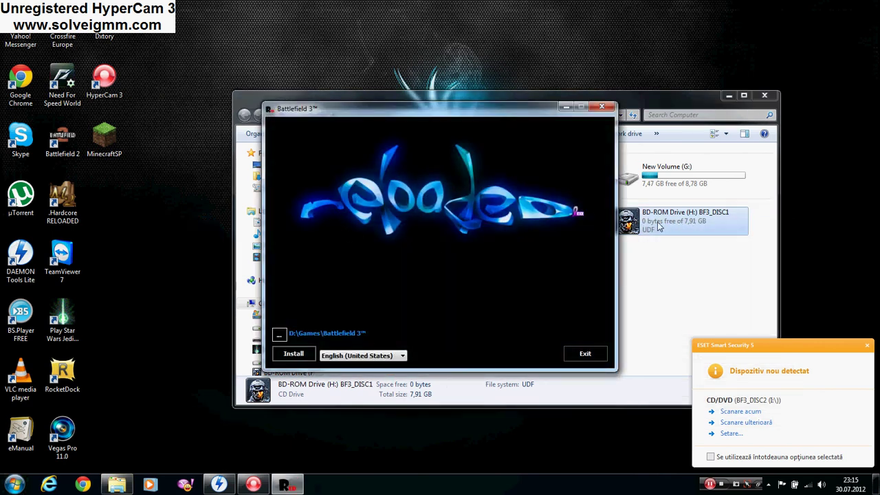
Step: Browse for the installer's destination folder, expanding Local Disk (D:) and Jocuri to look through its subfolders
click(280, 336)
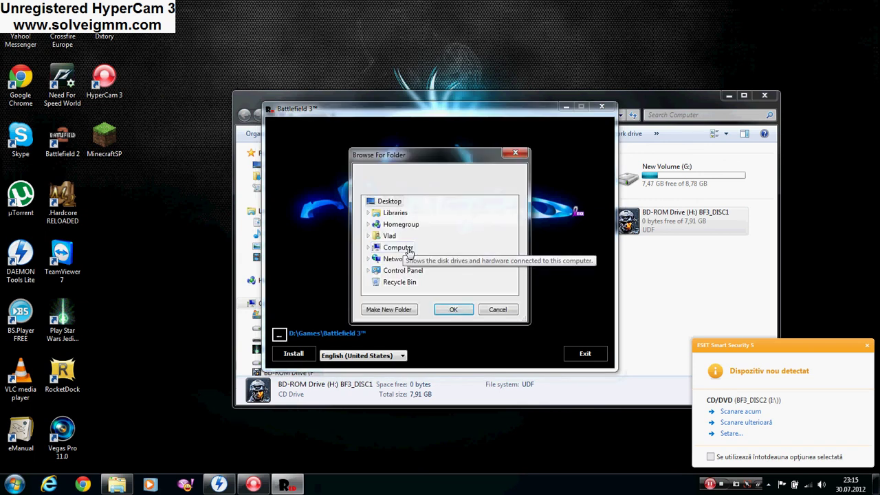
double_click(408, 248)
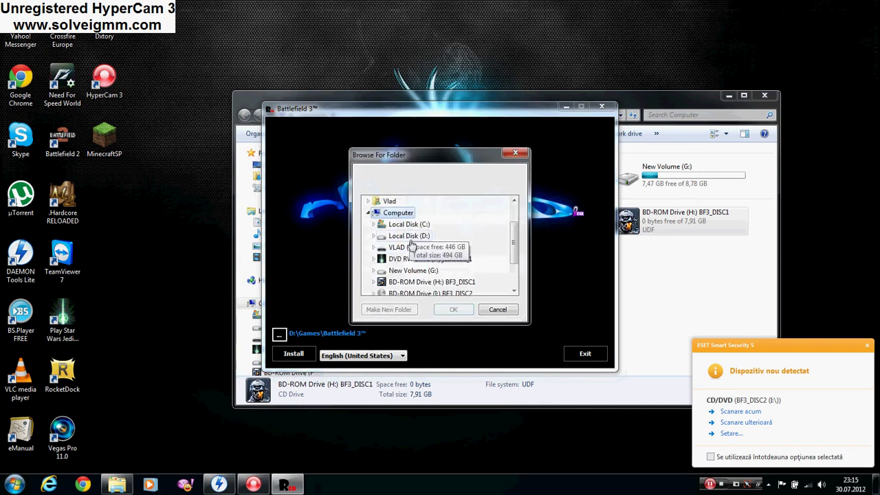
click(410, 241)
double_click(410, 241)
click(420, 247)
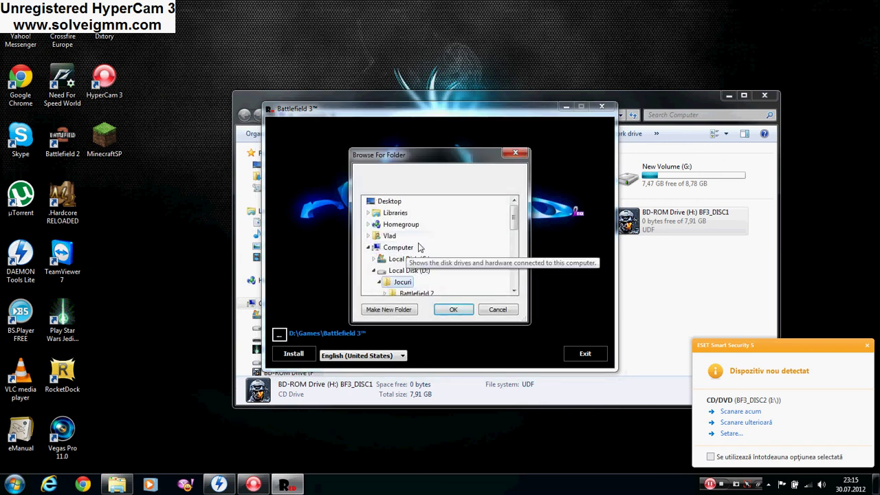
scroll(421, 247, down, 3)
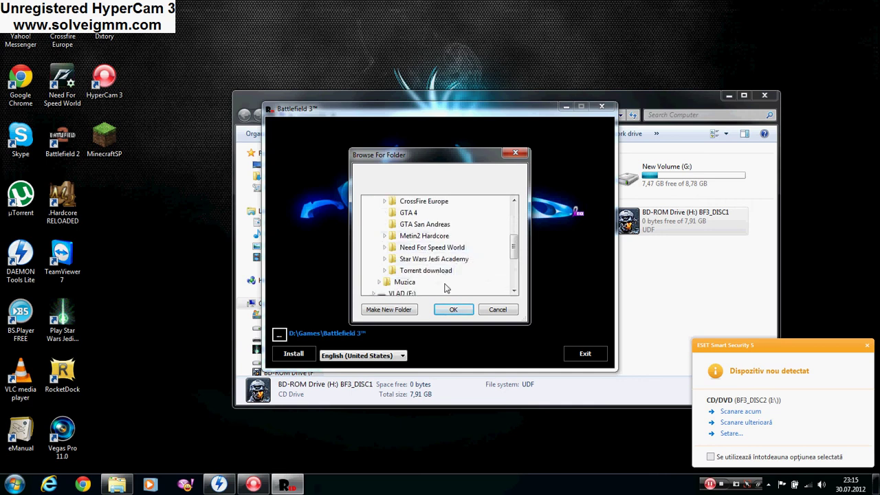
Step: Create a folder named Battlefield3 inside the Jocuri folder on Local Disk (D:)
click(14, 485)
click(160, 345)
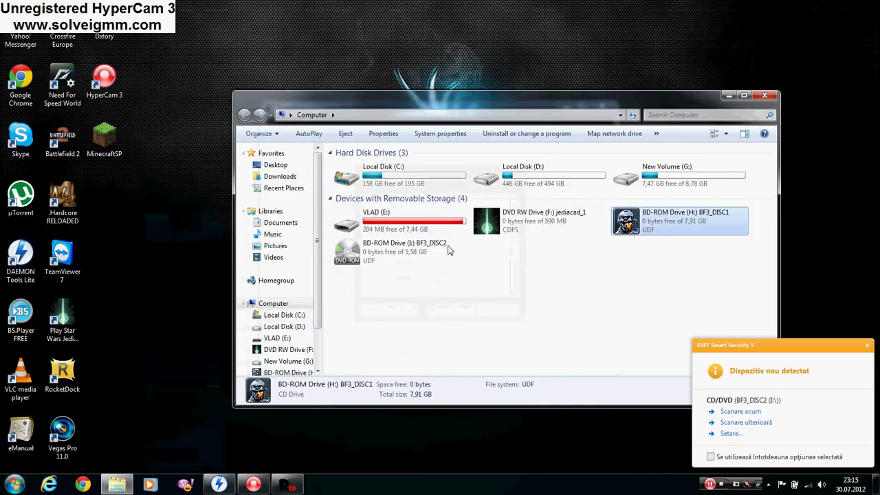
double_click(512, 180)
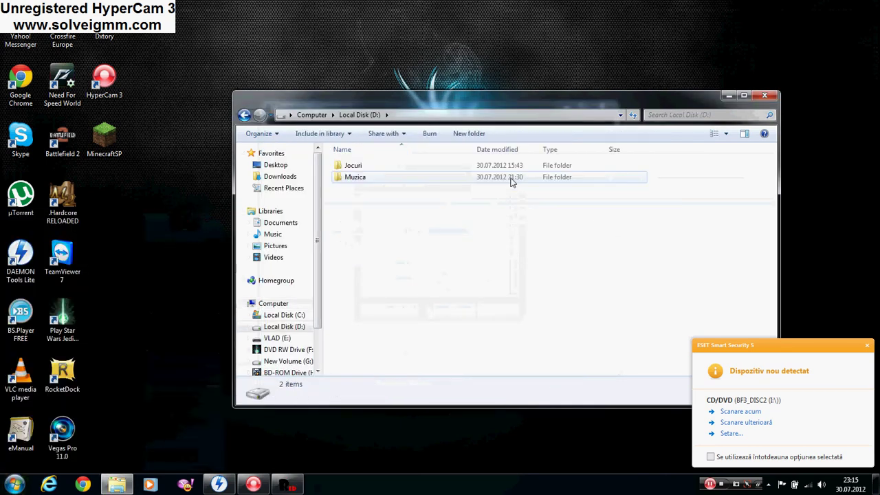
double_click(430, 167)
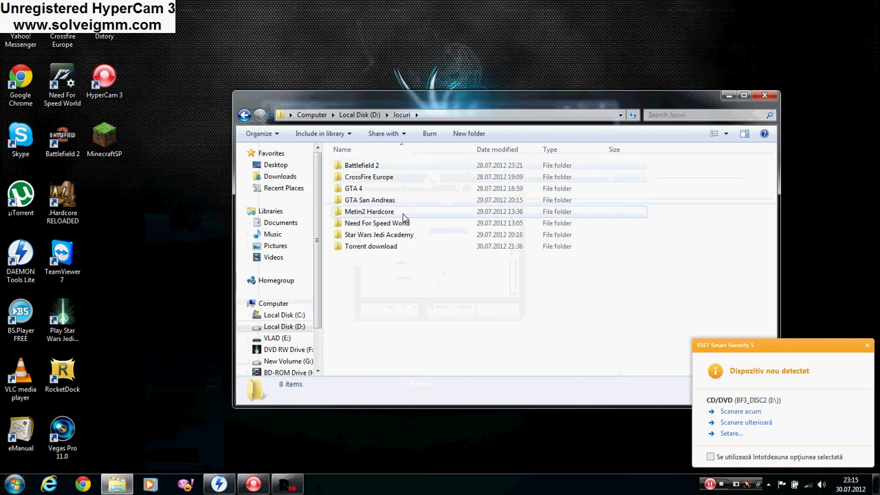
right_click(388, 279)
mouse_move(430, 411)
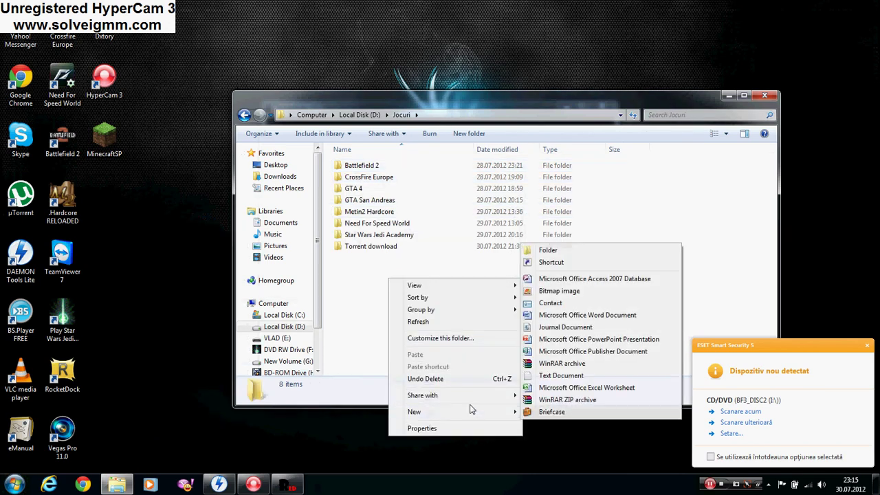
click(543, 251)
key(BackSpace)
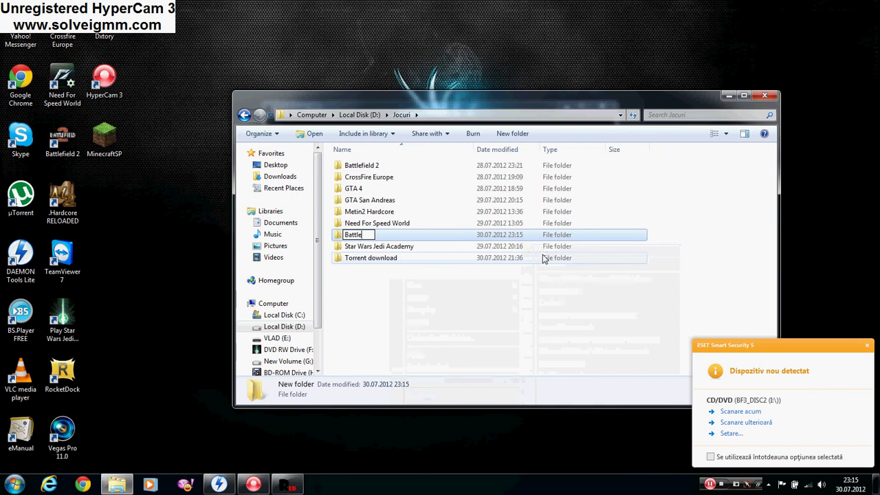
text(Battlefield3)
key(Return)
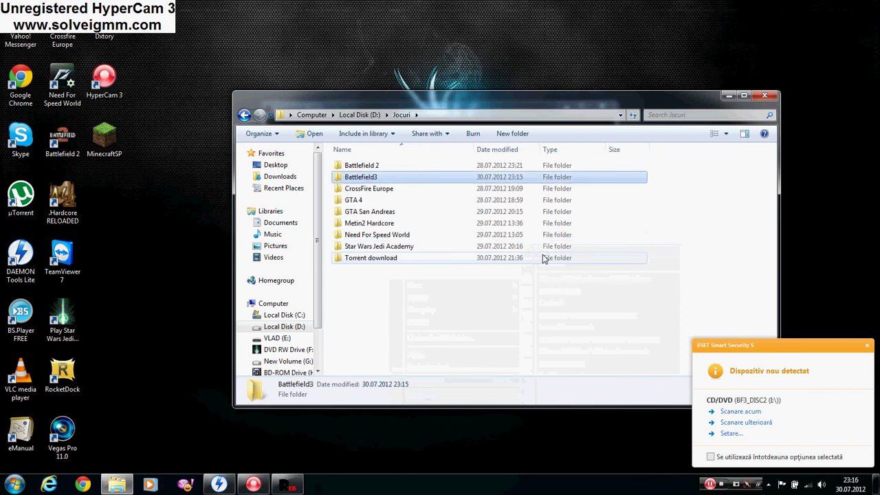
Step: Rename the new Battlefield3 folder as Battlefield 3
click(377, 178)
key(Right)
key(Left)
key(Return)
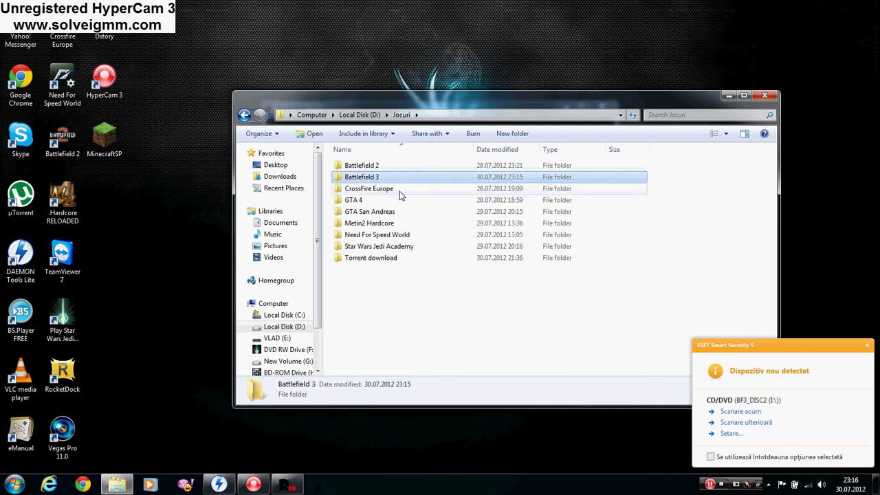
Step: Minimize the Jocuri folder window and choose its Battlefield 3 folder as the installer's destination
click(728, 95)
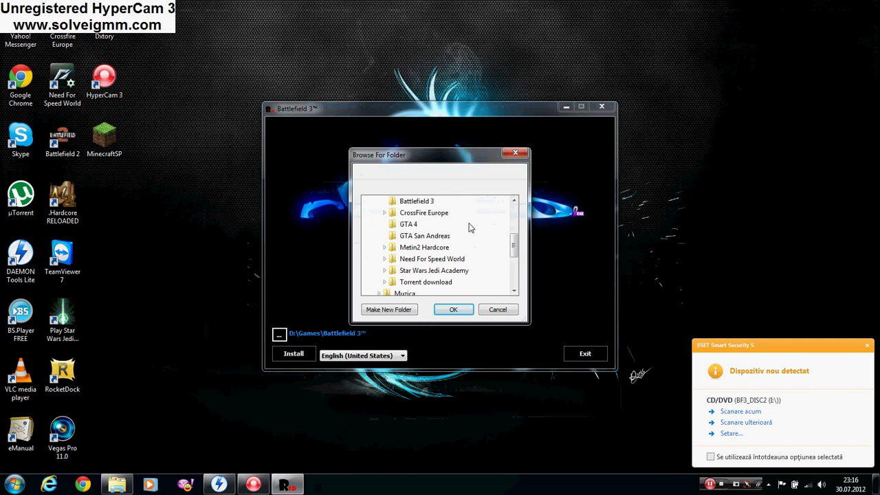
click(418, 202)
click(453, 309)
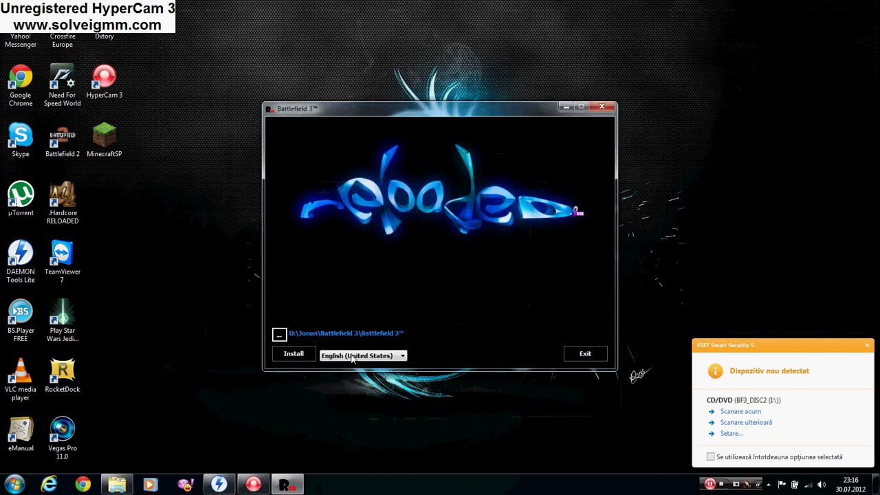
Step: Keep English (United States) as the language and start the installation to D:\Jocuri\Battlefield 3\Battlefield 3™, dismissing the ESET device notification
click(402, 356)
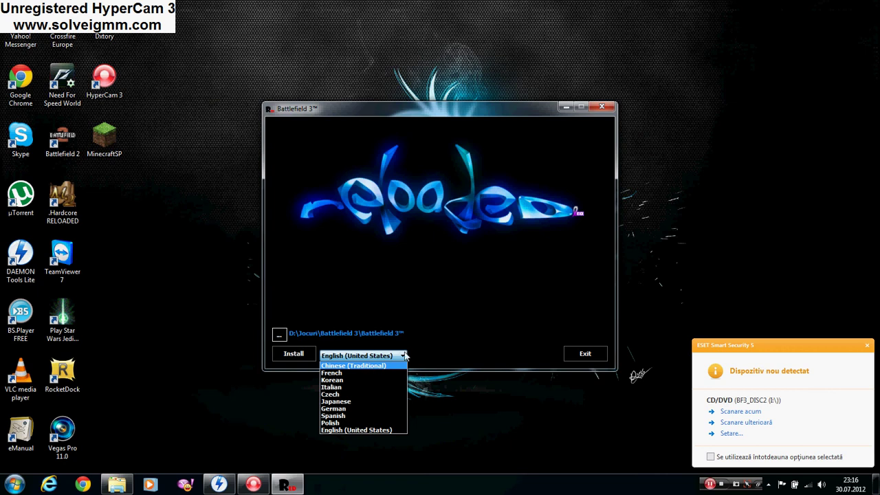
click(404, 354)
click(296, 358)
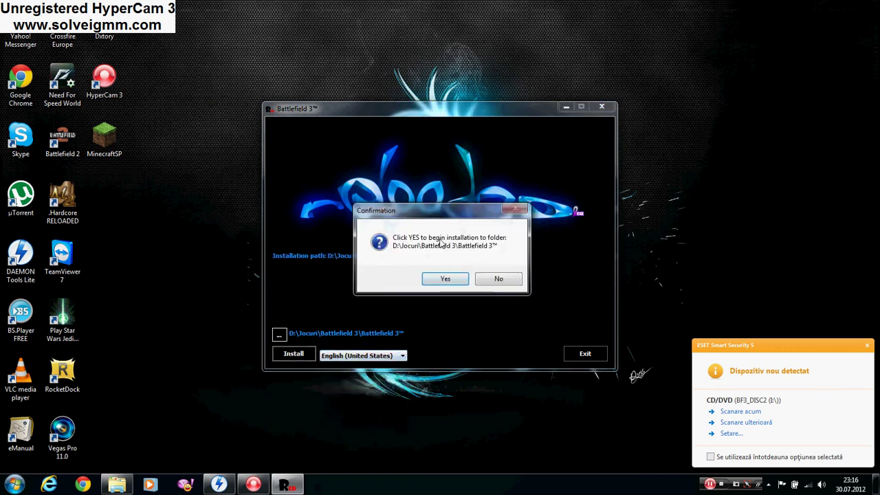
click(865, 348)
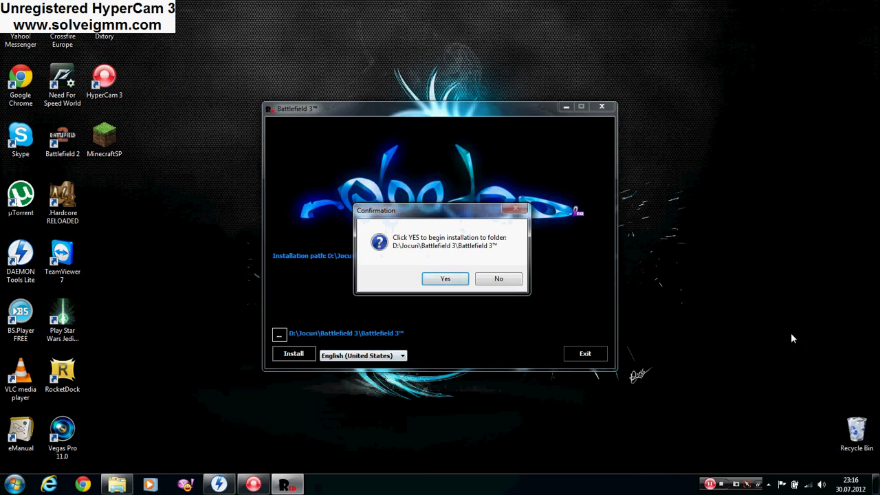
click(446, 279)
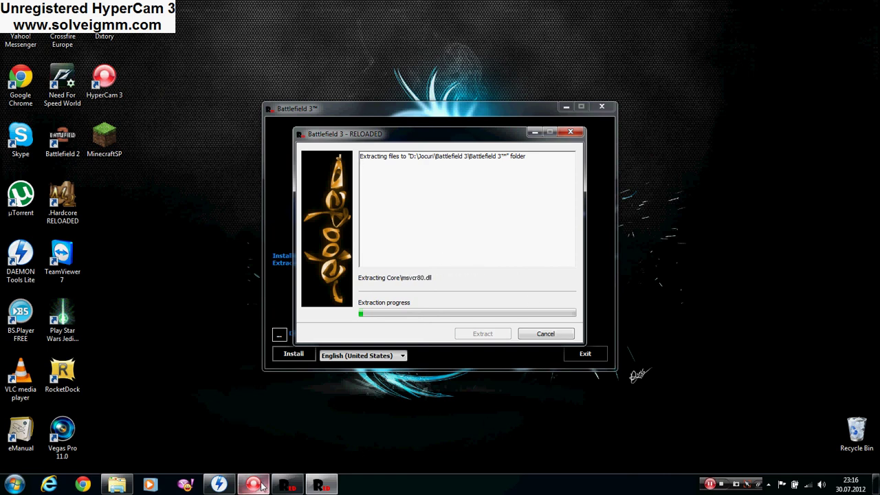
mouse_move(265, 483)
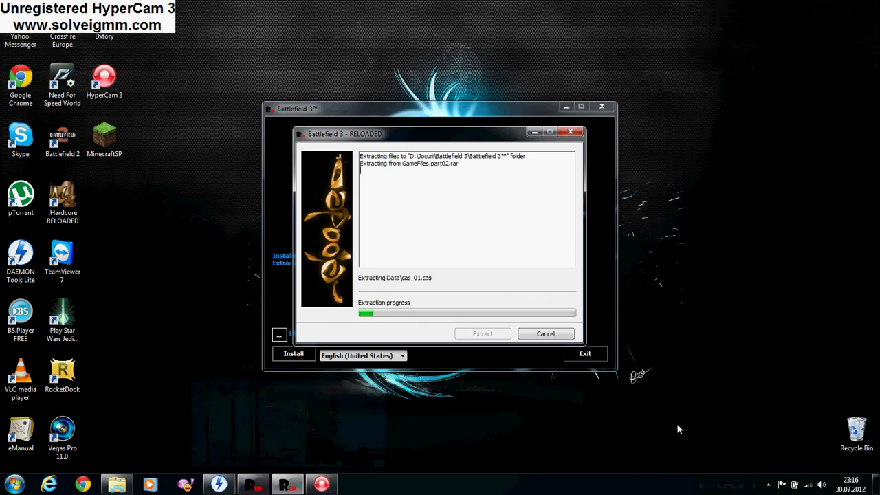
click(321, 484)
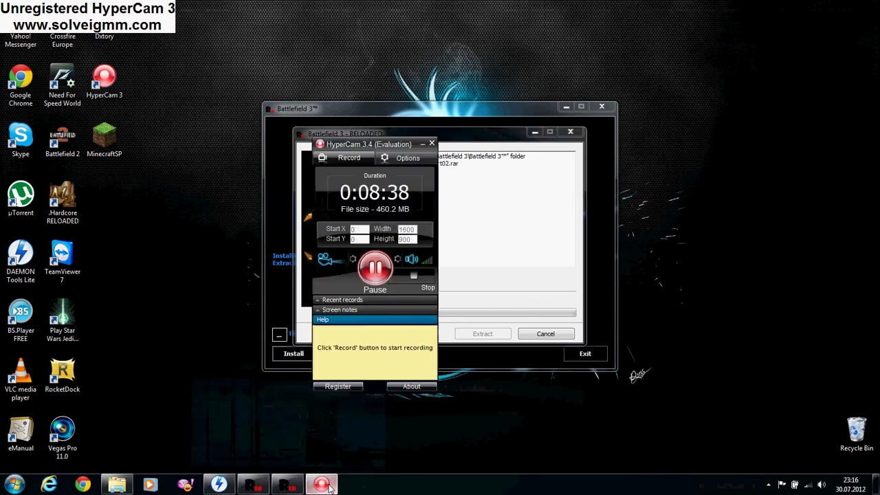
click(376, 268)
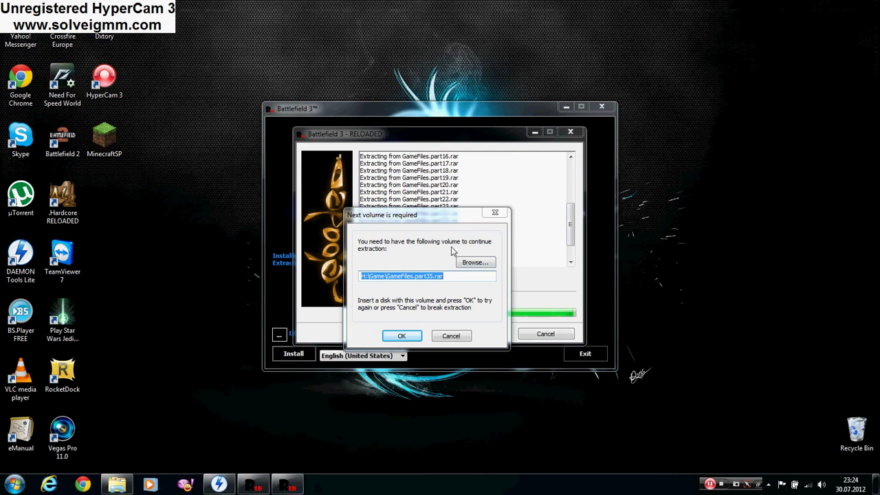
Step: Supply GameFiles.part35.rar from the Game folder on BD-ROM Drive (I:) BF3_DISC2 as the required next volume and continue the extraction
click(398, 219)
drag(399, 218, 399, 200)
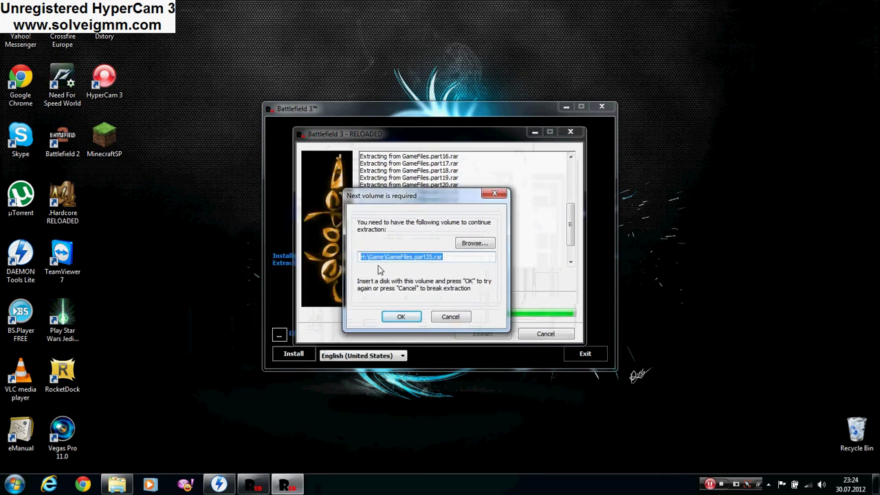
click(477, 246)
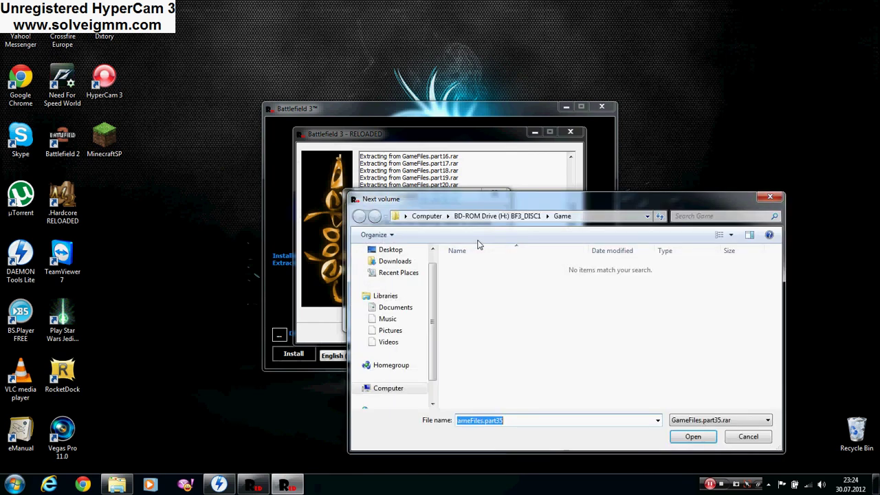
scroll(434, 333, down, 3)
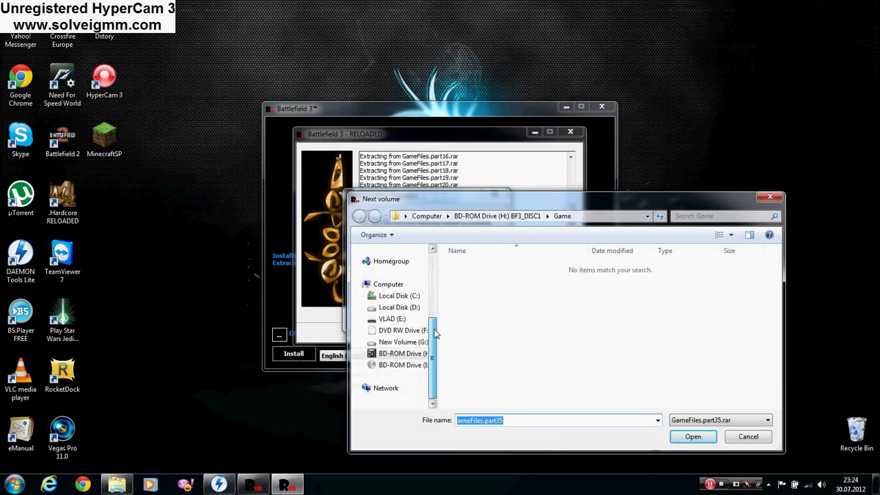
click(416, 365)
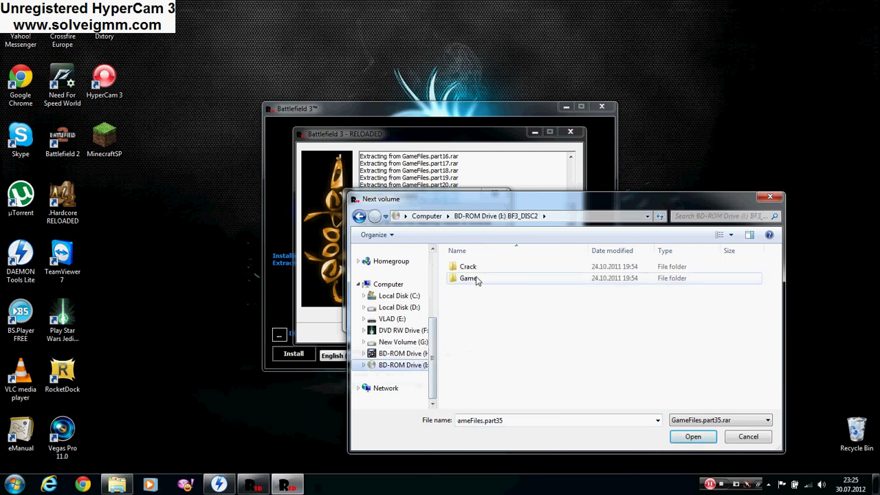
double_click(477, 279)
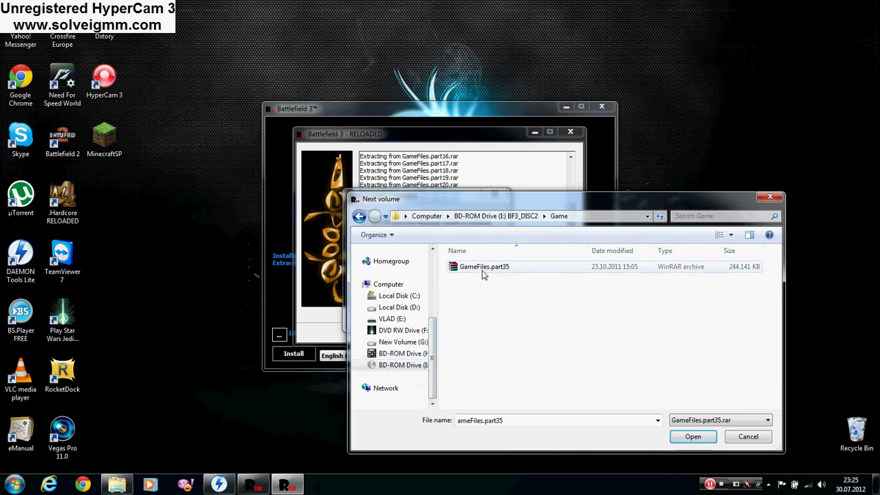
double_click(502, 271)
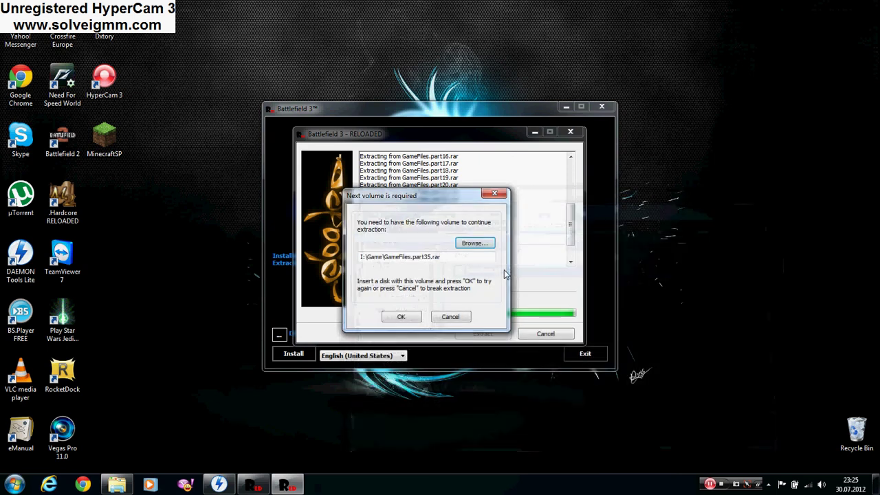
click(411, 318)
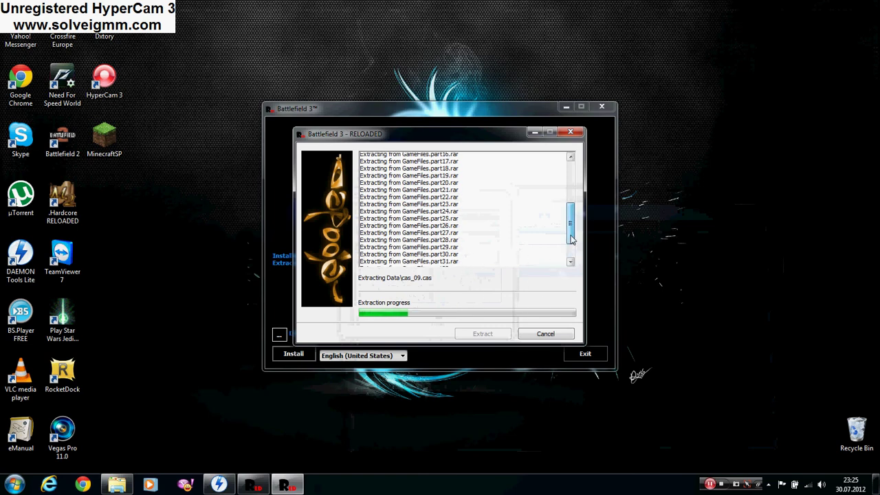
scroll(574, 265, up, 8)
scroll(575, 261, down, 8)
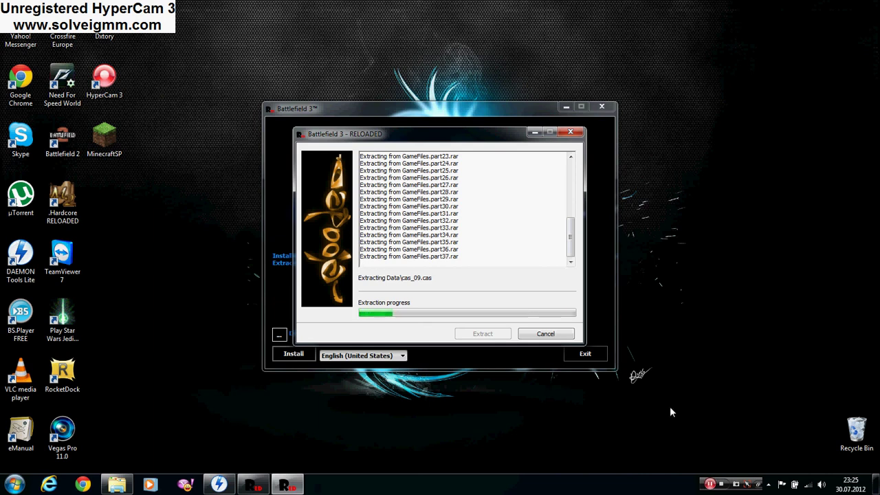
click(710, 485)
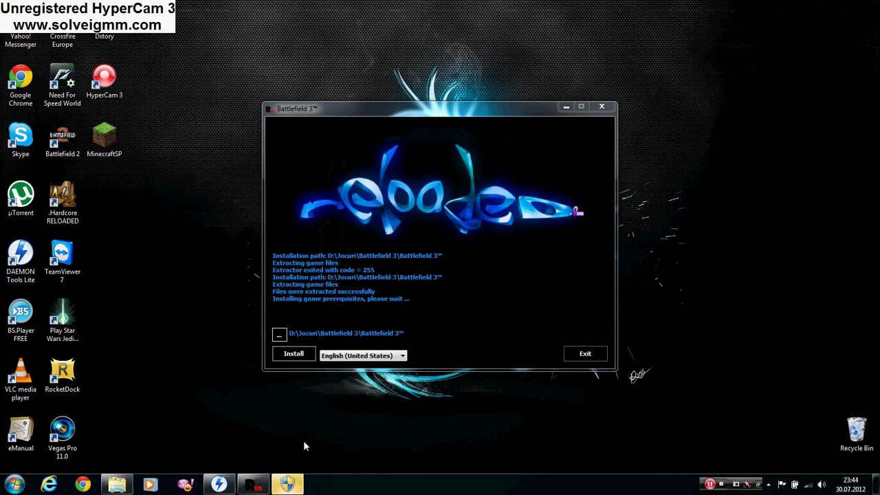
Step: Open the pending permission prompt for the game prerequisites and check the installer's progress log
click(287, 485)
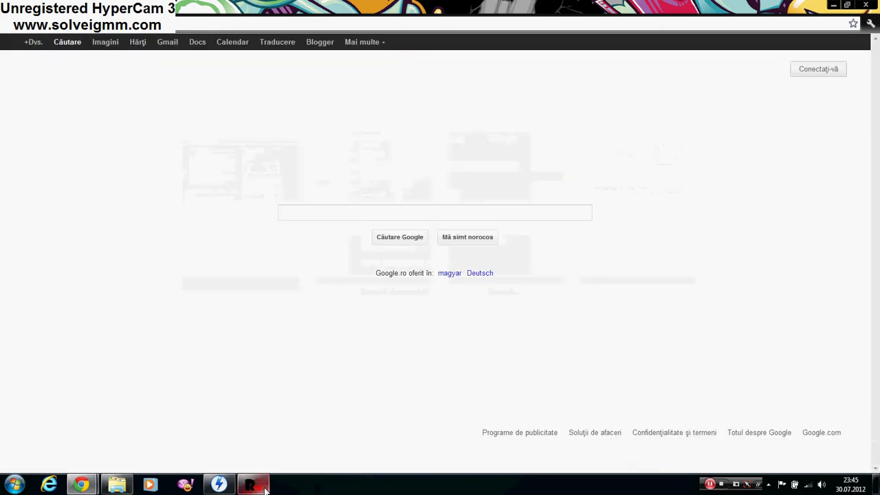
click(264, 488)
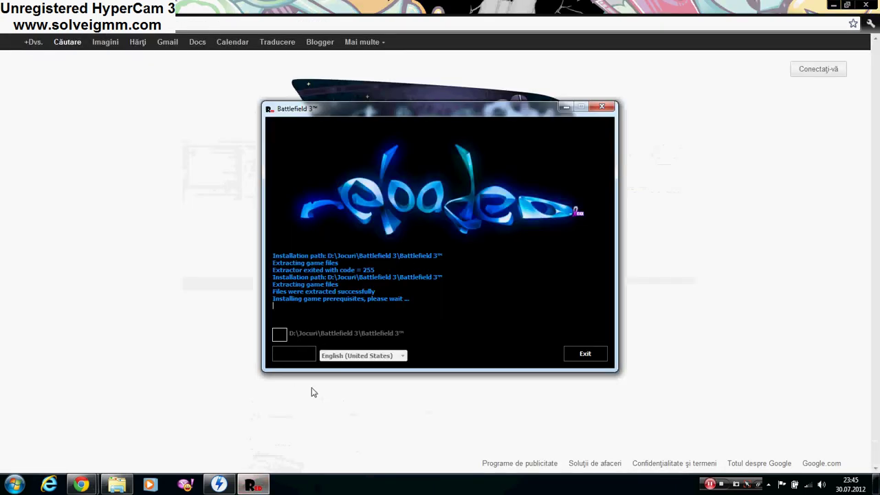
click(268, 484)
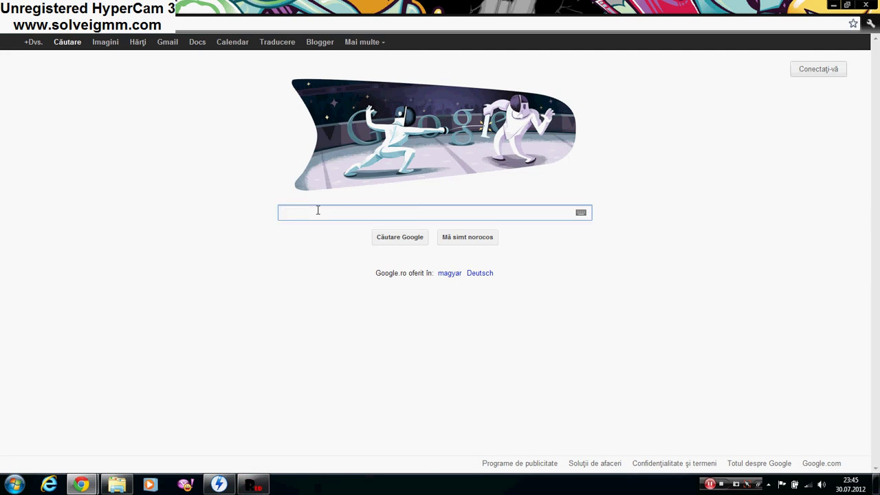
Step: Search Google for "vreme" and refine it to "vremea sebes" while prerequisites install, returning to the Battlefield 3 installer
text(vreme)
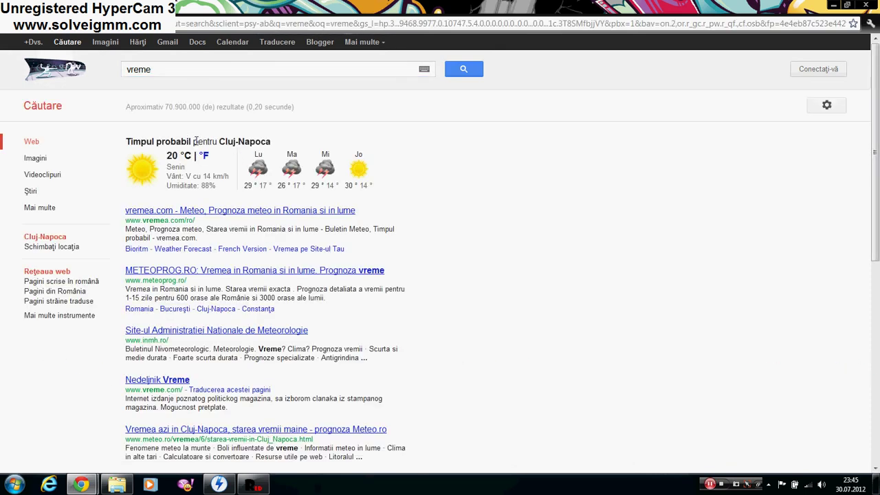
click(254, 67)
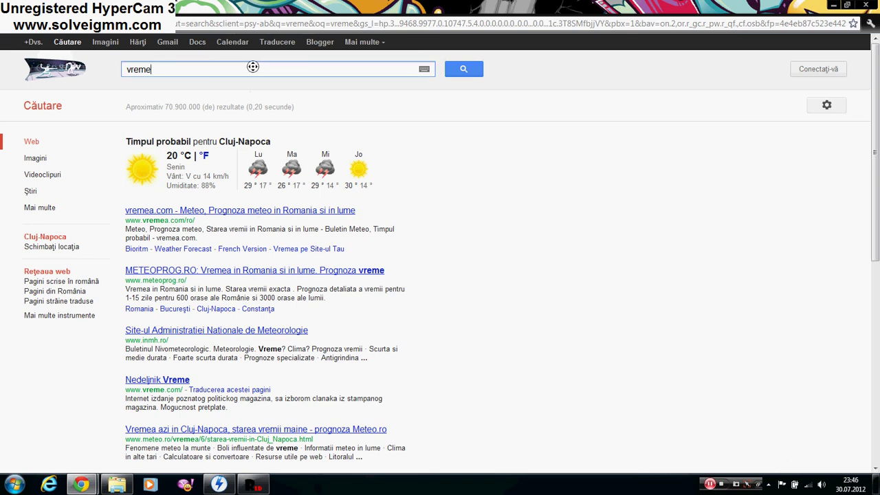
text(sebe)
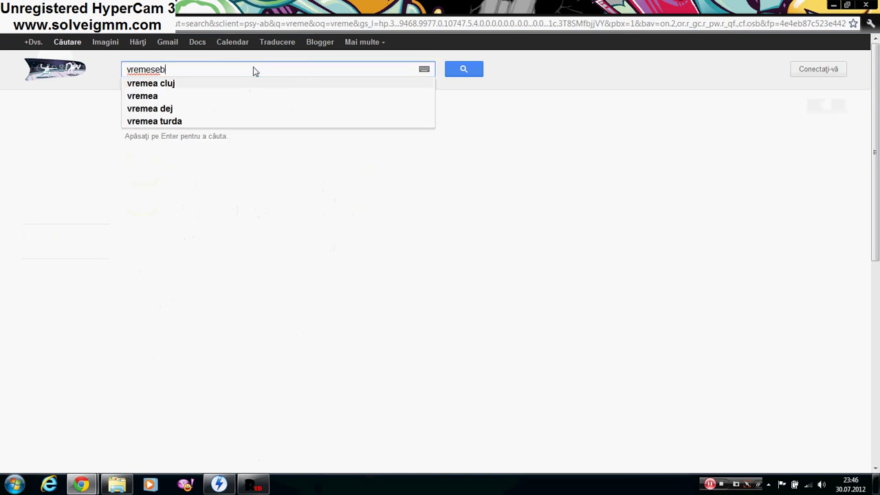
key(BackSpace)
key(BackSpace)
key(BackSpace)
key(BackSpace)
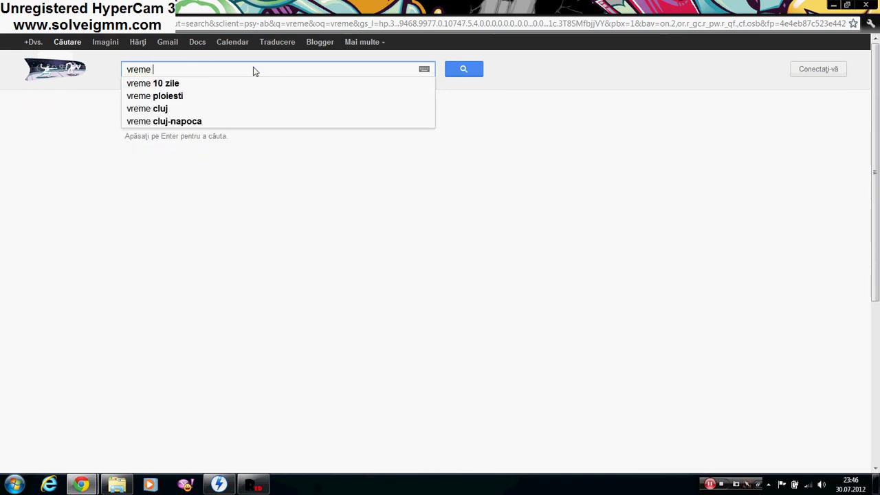
text(a se)
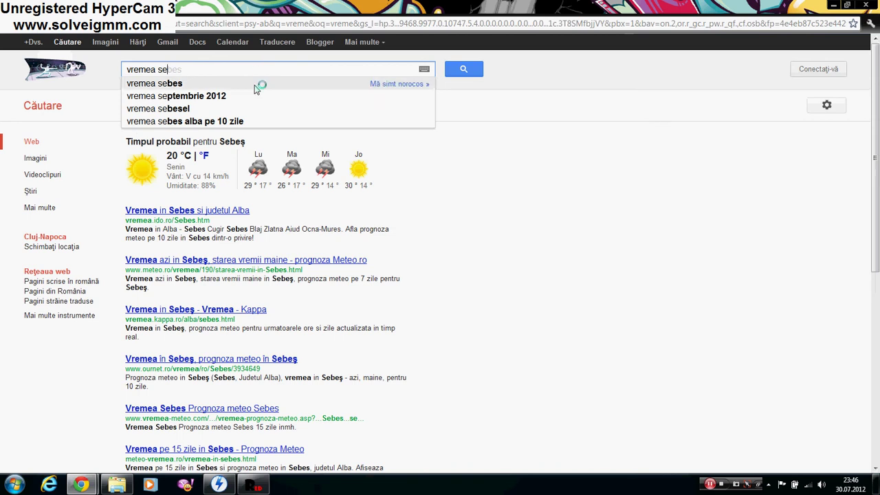
click(258, 83)
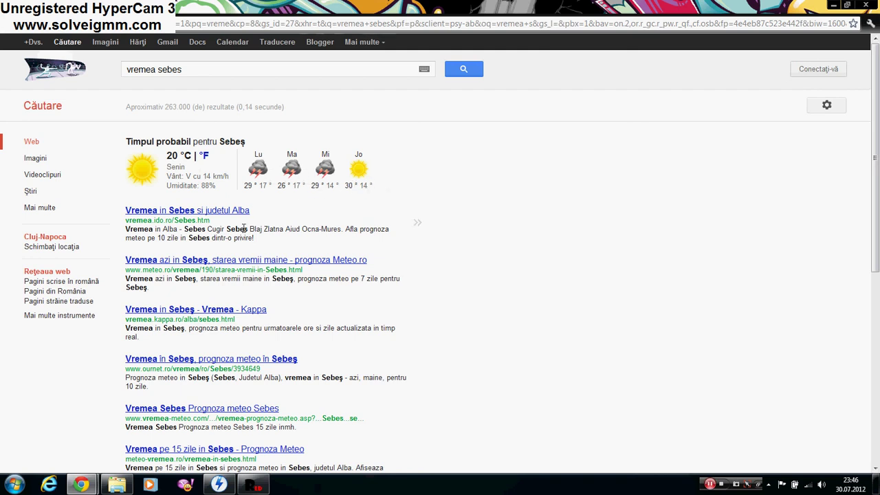
click(250, 487)
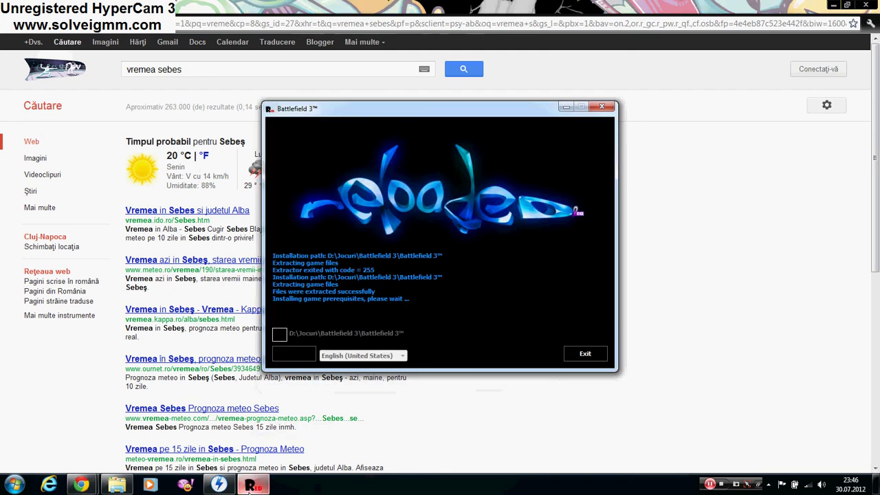
Step: Return to the Battlefield 3 installer, check its log, close the Messenger window and exit the installer
click(265, 485)
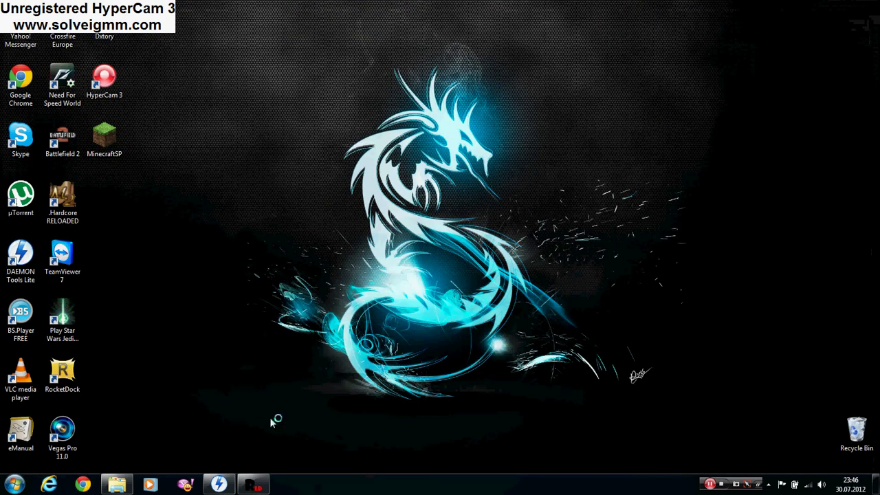
click(253, 485)
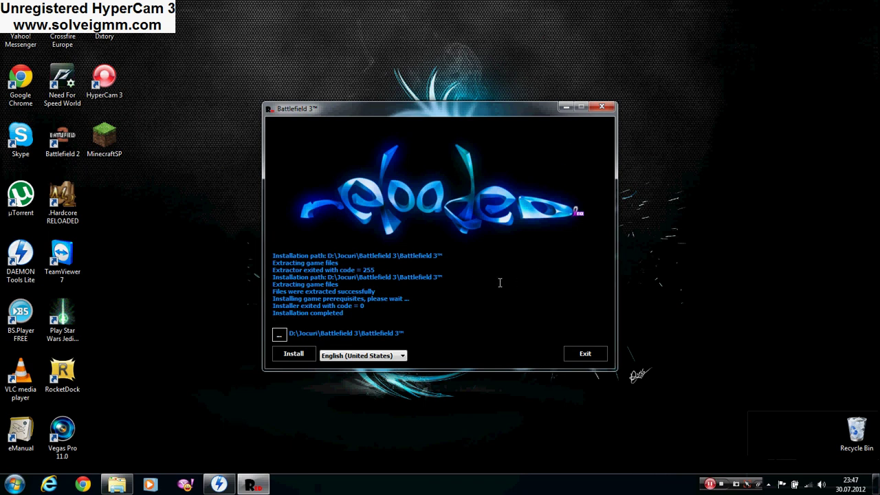
click(769, 485)
double_click(759, 428)
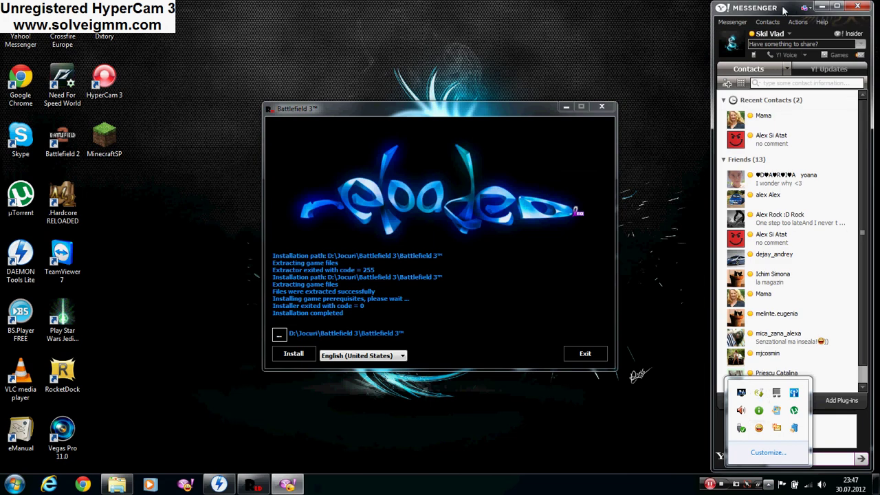
click(866, 8)
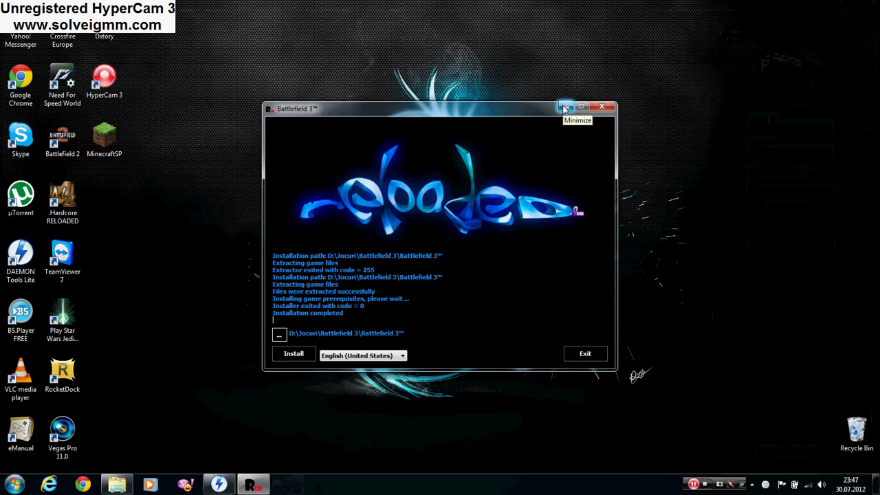
click(585, 353)
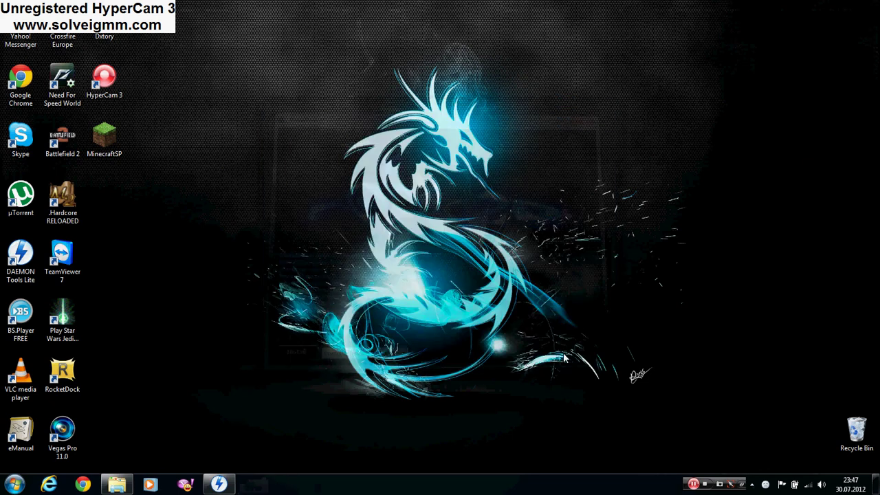
Step: Browse D:\Jocuri\Battlefield 3\Battlefield 3™\__Installer\directx\redist to review the DirectX setup files, and return to the __Installer folder
click(117, 484)
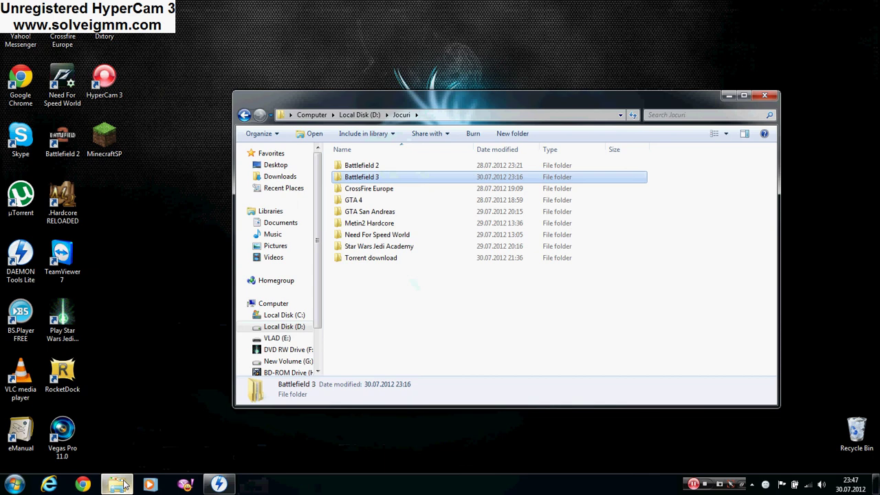
double_click(362, 176)
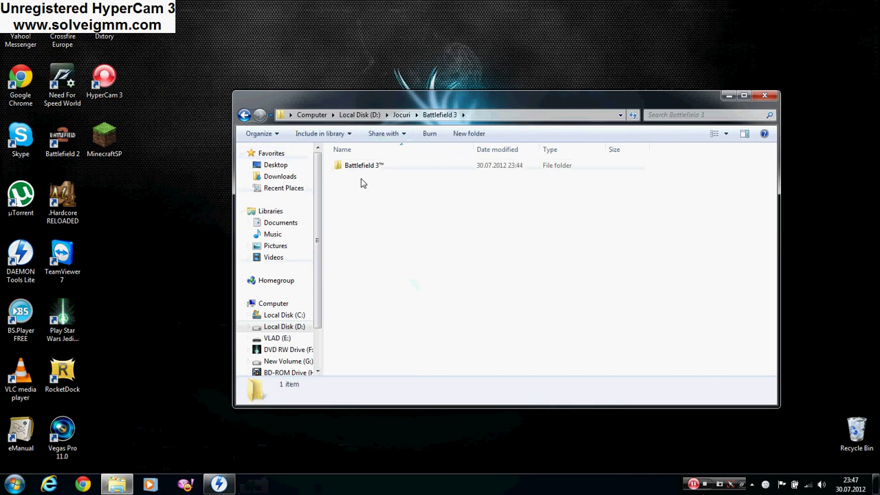
double_click(366, 169)
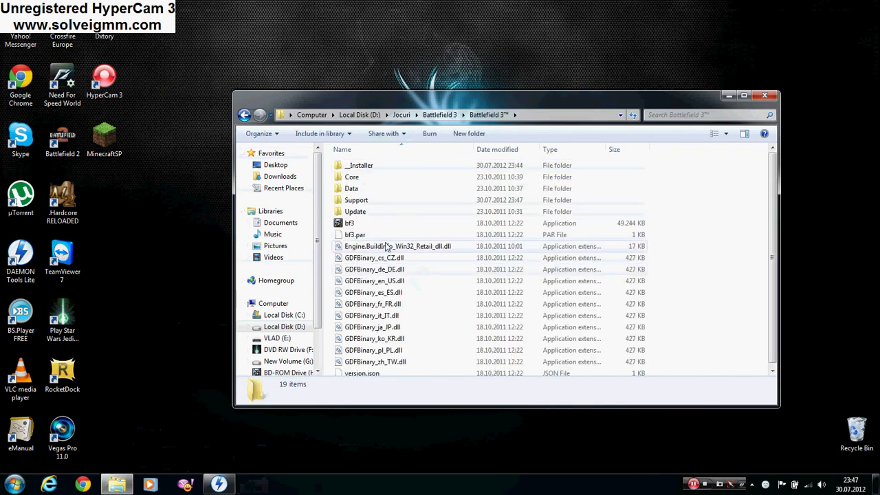
double_click(365, 166)
double_click(365, 170)
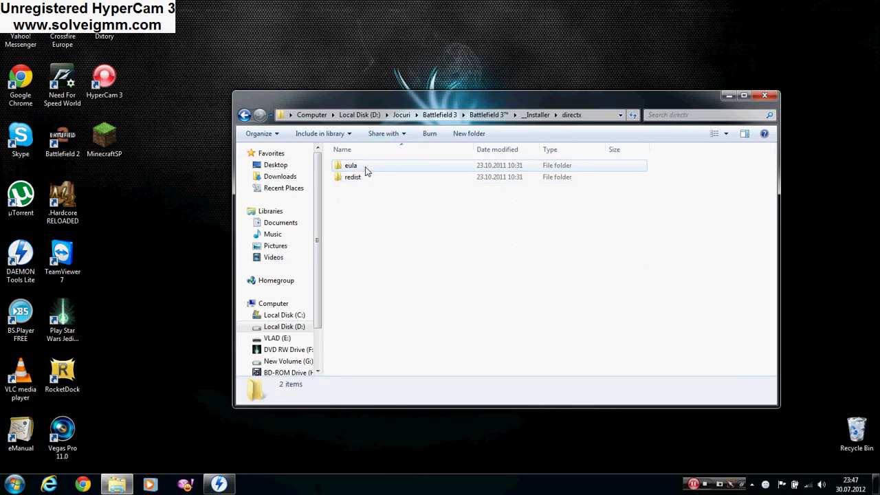
double_click(358, 179)
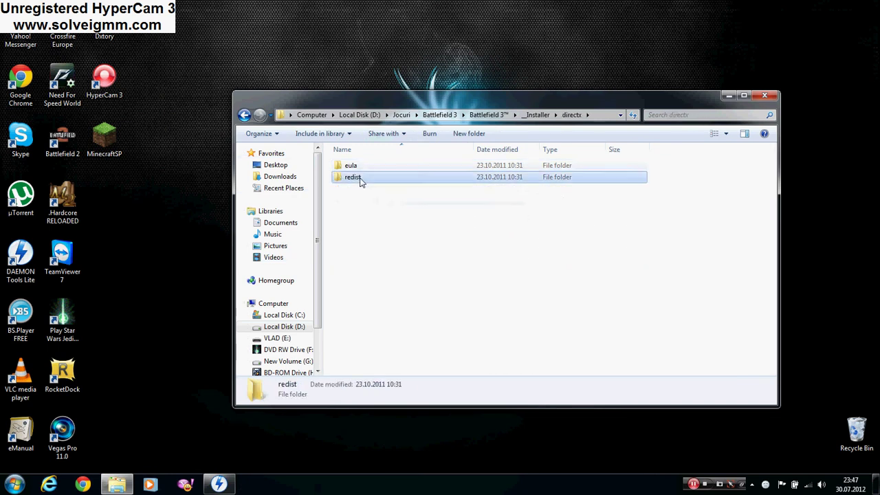
scroll(360, 181, down, 18)
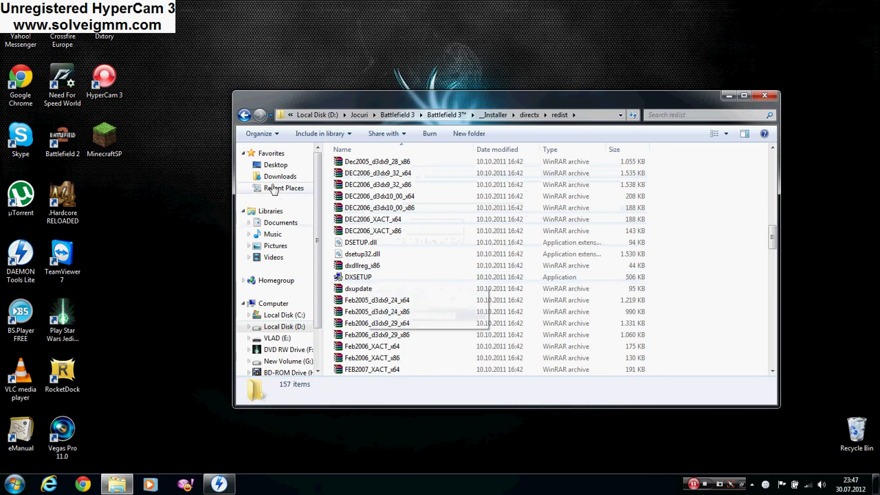
click(244, 114)
click(244, 115)
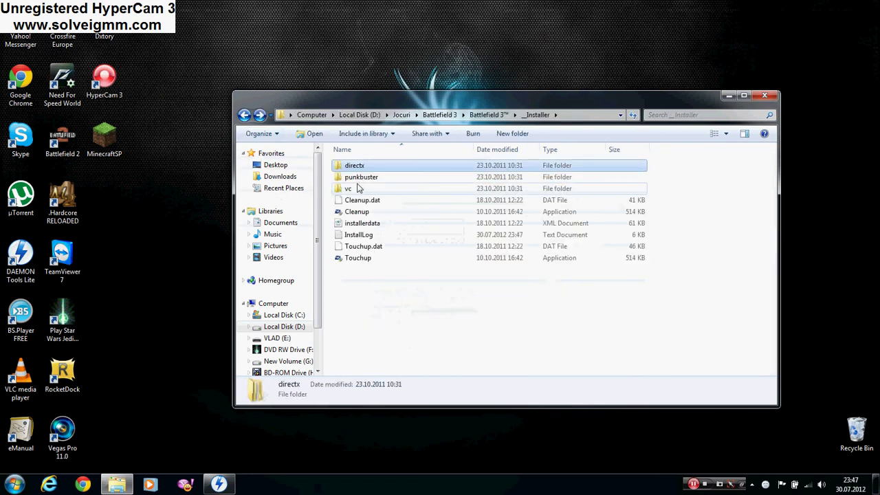
Step: Look inside the punkbuster folder and open vc\vc2008sp1\redist to review the Visual C++ installers
click(361, 177)
double_click(361, 178)
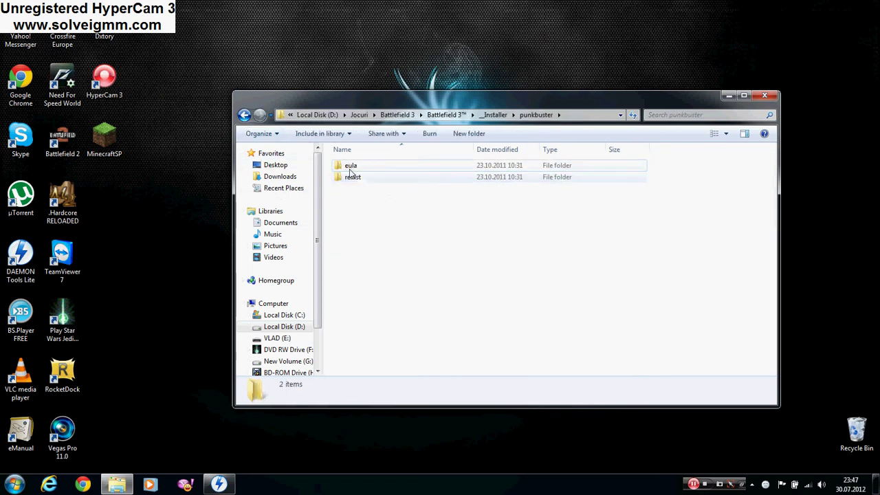
click(244, 115)
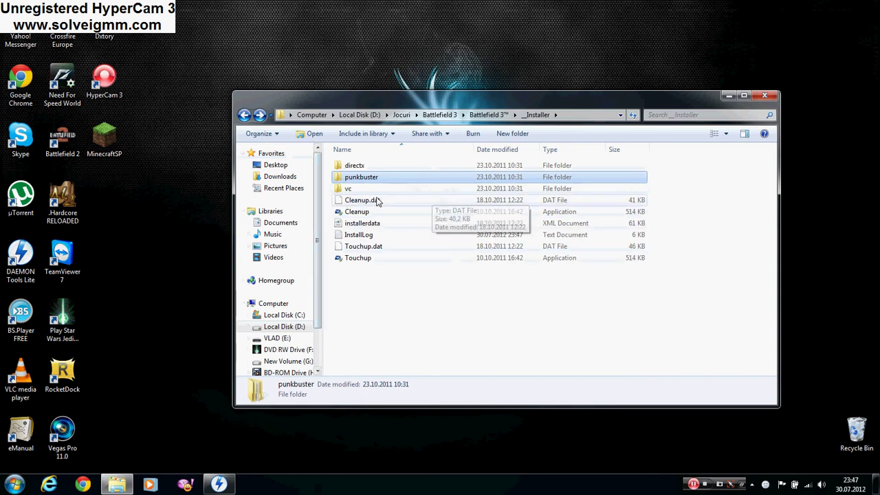
double_click(350, 189)
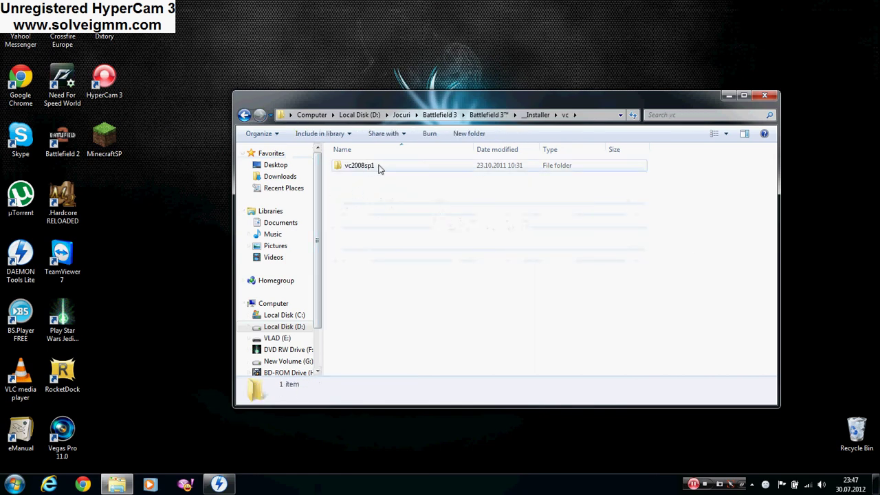
double_click(379, 168)
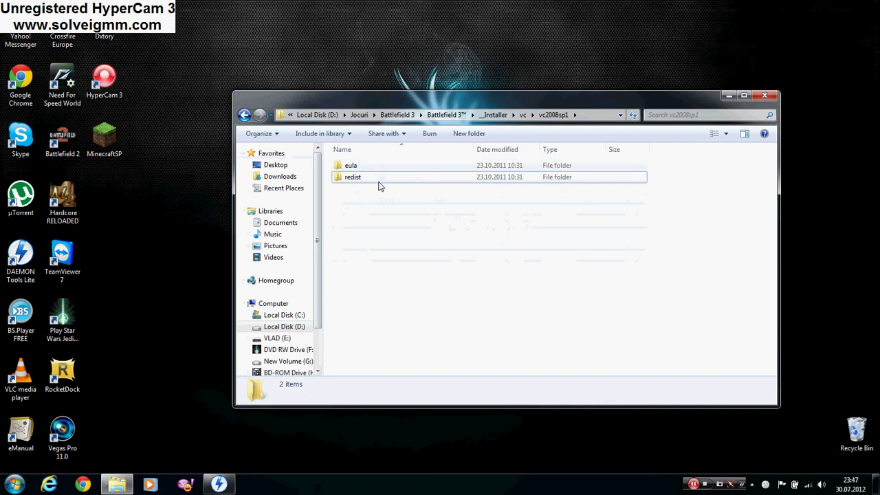
double_click(379, 176)
Step: Check the system type in the computer's system properties and close the window
click(14, 484)
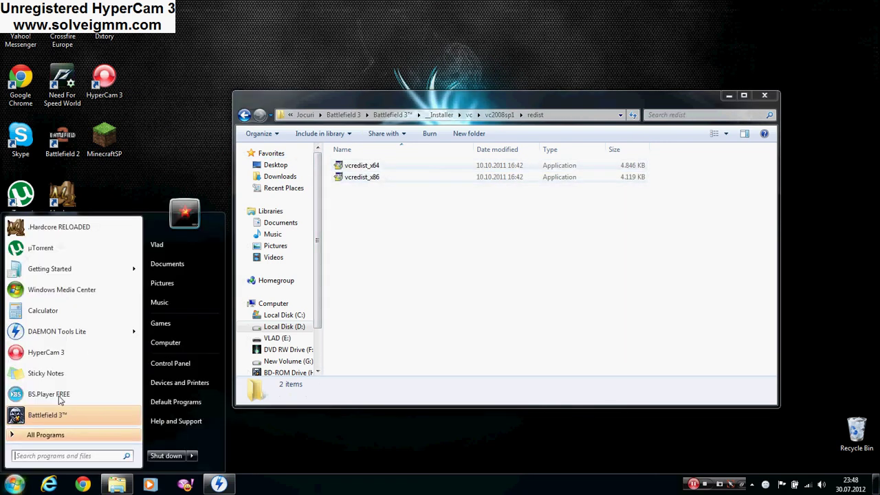
right_click(157, 344)
click(191, 438)
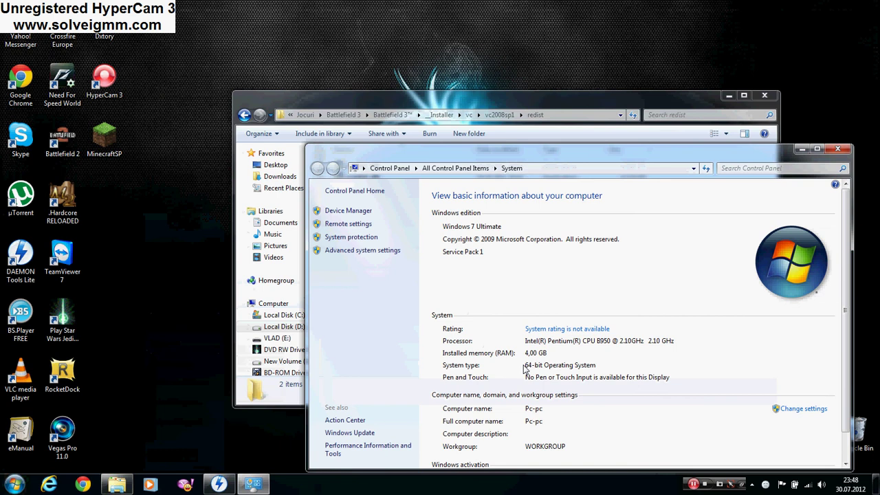
click(839, 156)
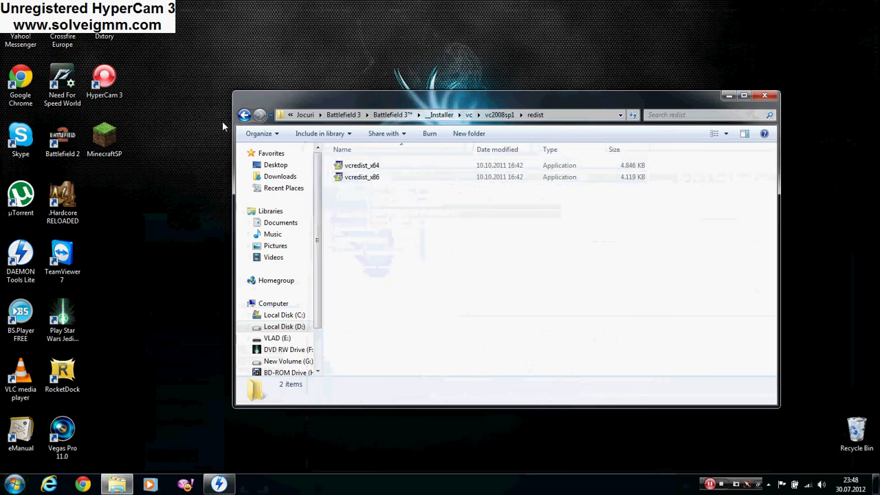
Step: Review the PunkBuster installer in punkbuster\redist and return to the main Battlefield 3™ game folder
click(244, 115)
click(244, 115)
key(BackSpace)
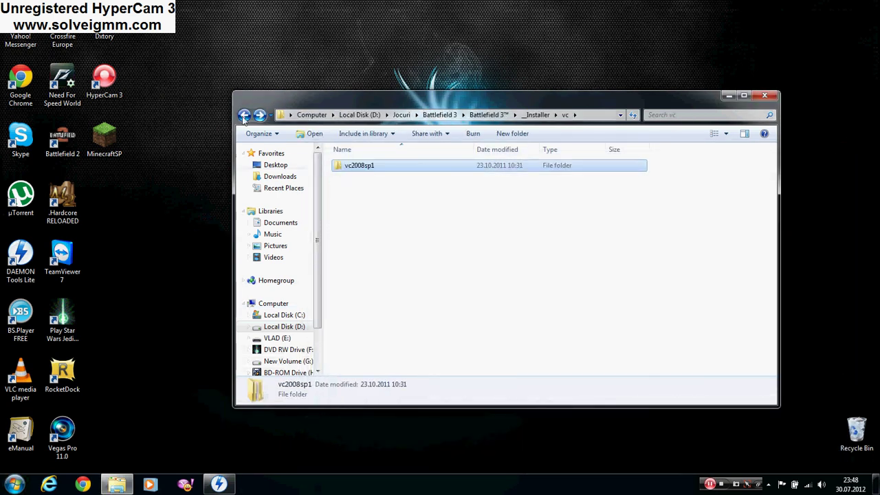
double_click(367, 177)
double_click(359, 178)
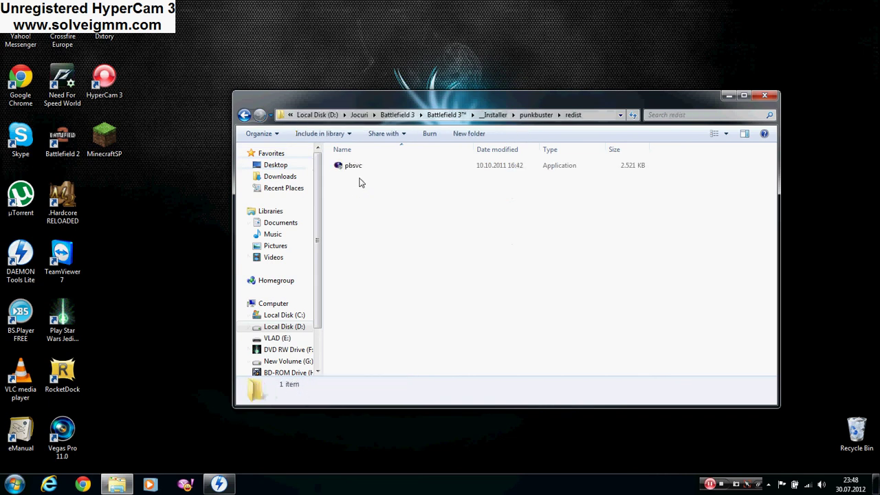
click(244, 114)
click(244, 114)
click(244, 115)
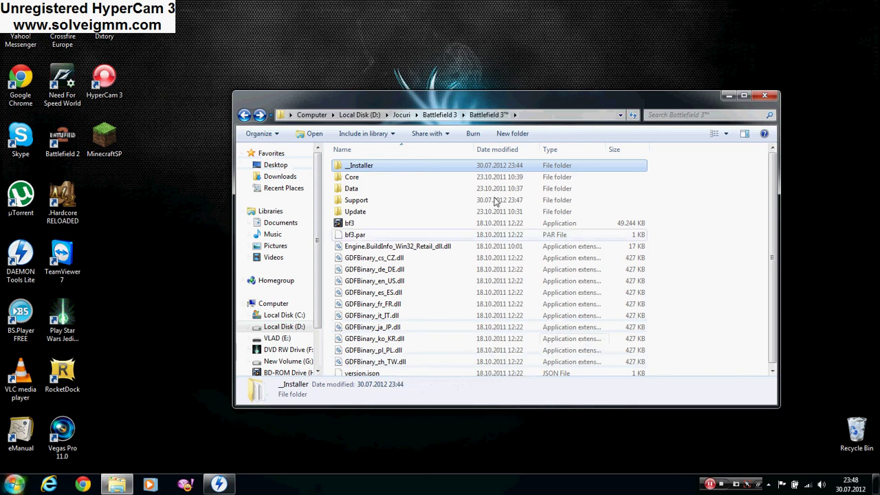
Step: Copy bf3 from the Crack folder on BD-ROM Drive (I:) BF3_DISC2 into the Battlefield 3™ game folder, replacing the existing file
click(14, 485)
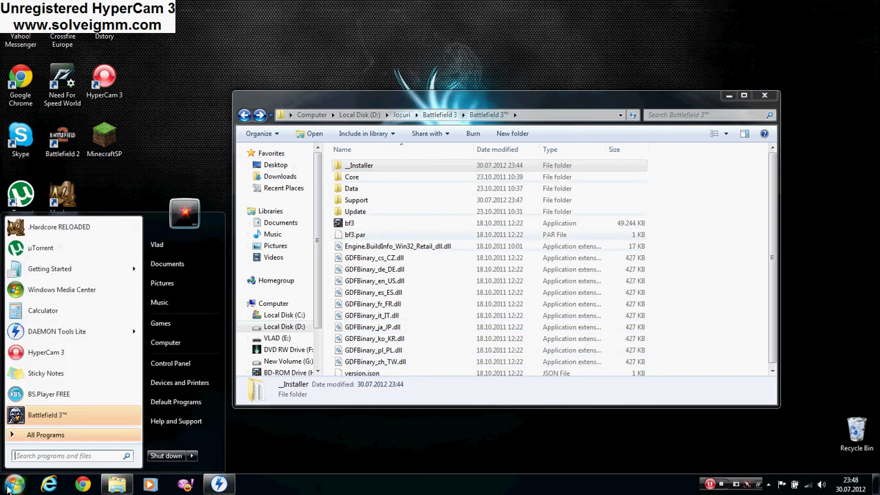
click(164, 346)
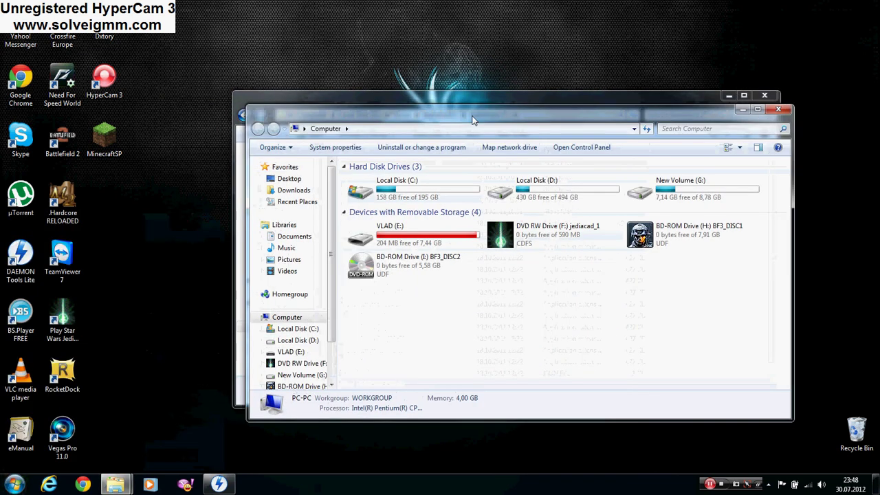
drag(474, 116, 572, 141)
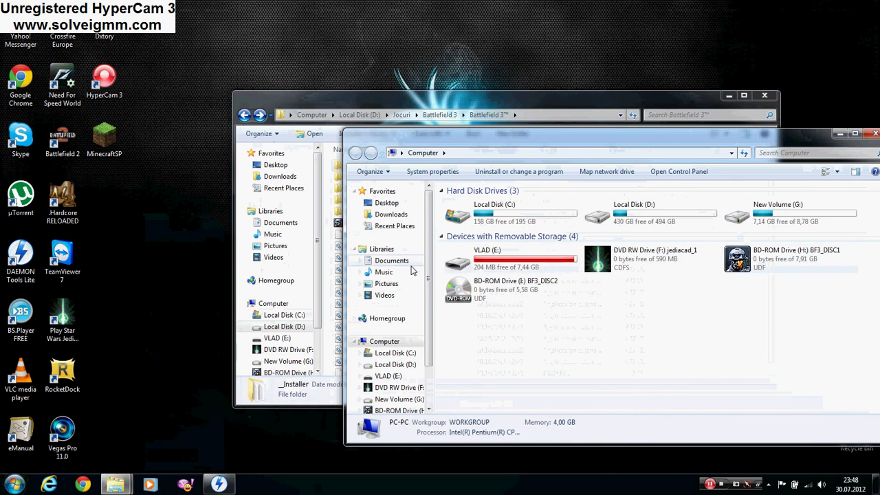
double_click(527, 291)
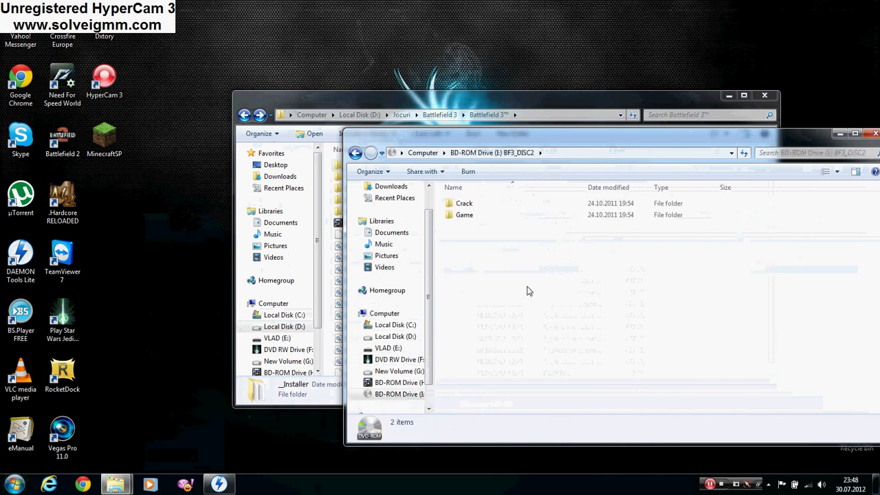
double_click(482, 204)
drag(483, 142, 581, 139)
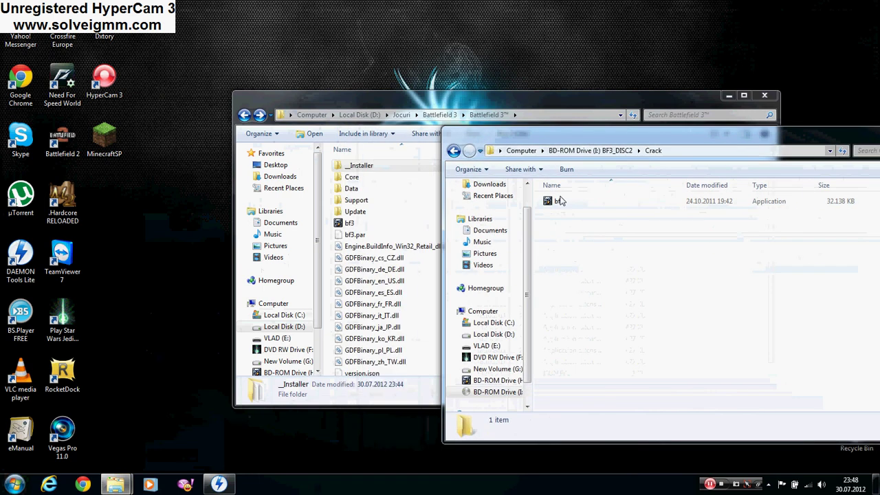
drag(556, 200, 333, 247)
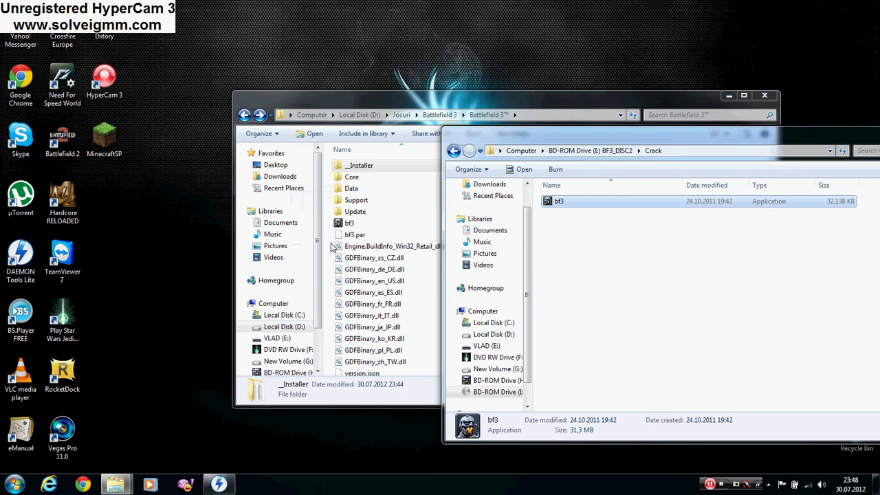
click(443, 194)
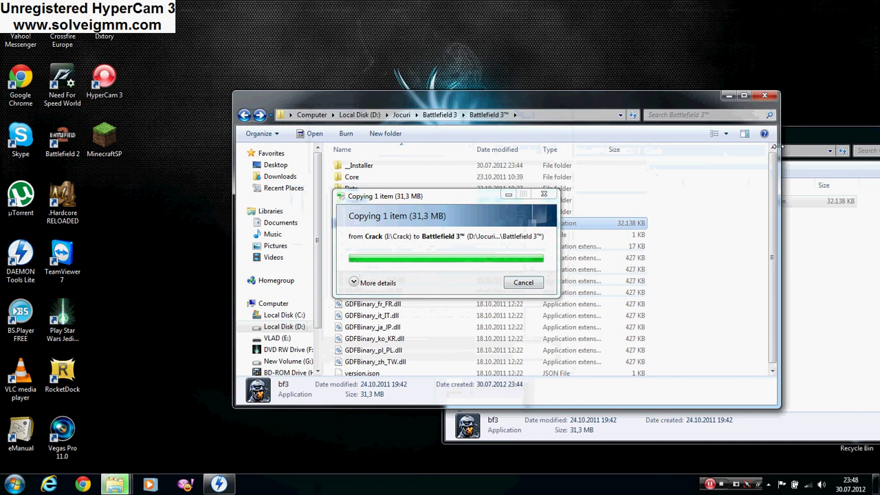
Step: Close the Crack folder window, try to run bf3 from the game folder, and dismiss the Battlefield 3™ error dialog by closing the program
drag(811, 137, 540, 133)
click(467, 139)
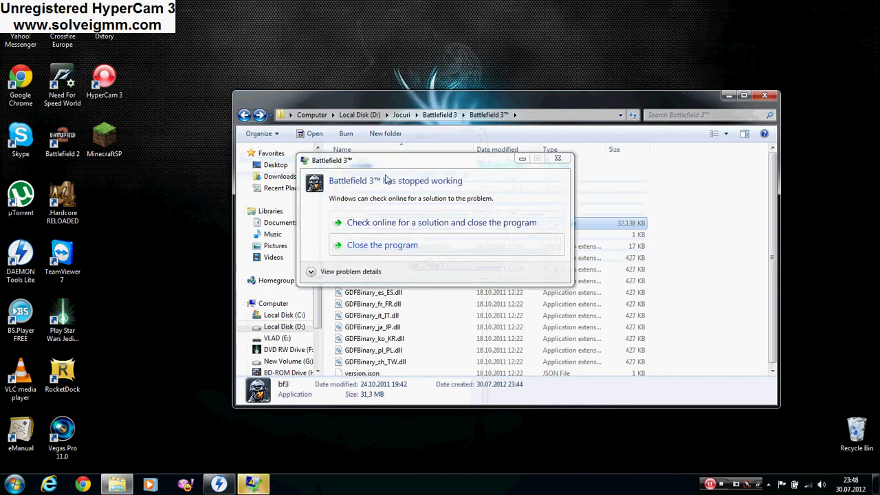
click(405, 245)
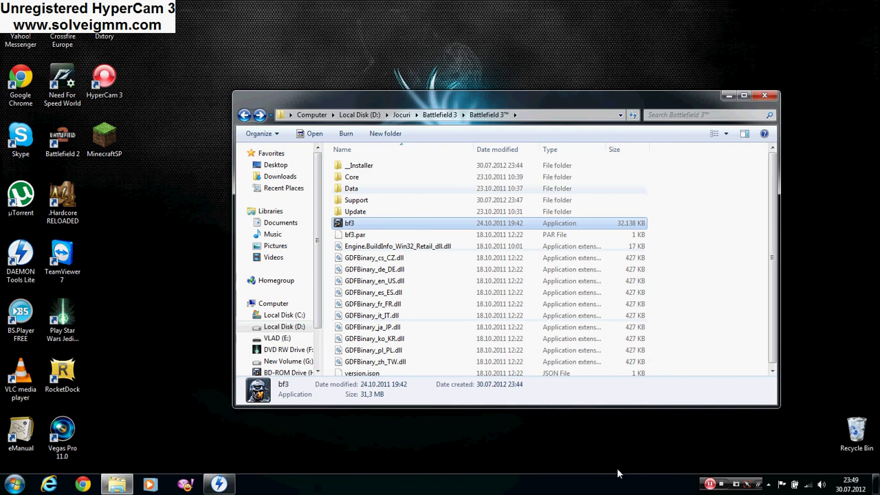
click(722, 485)
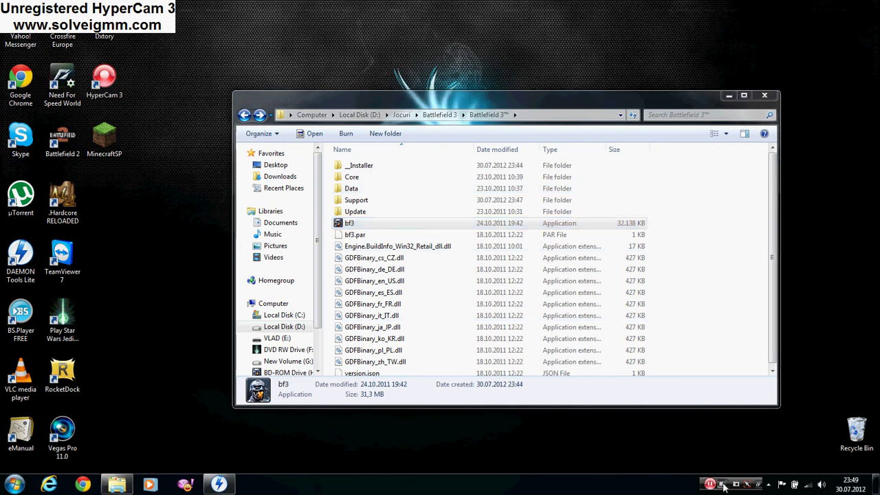